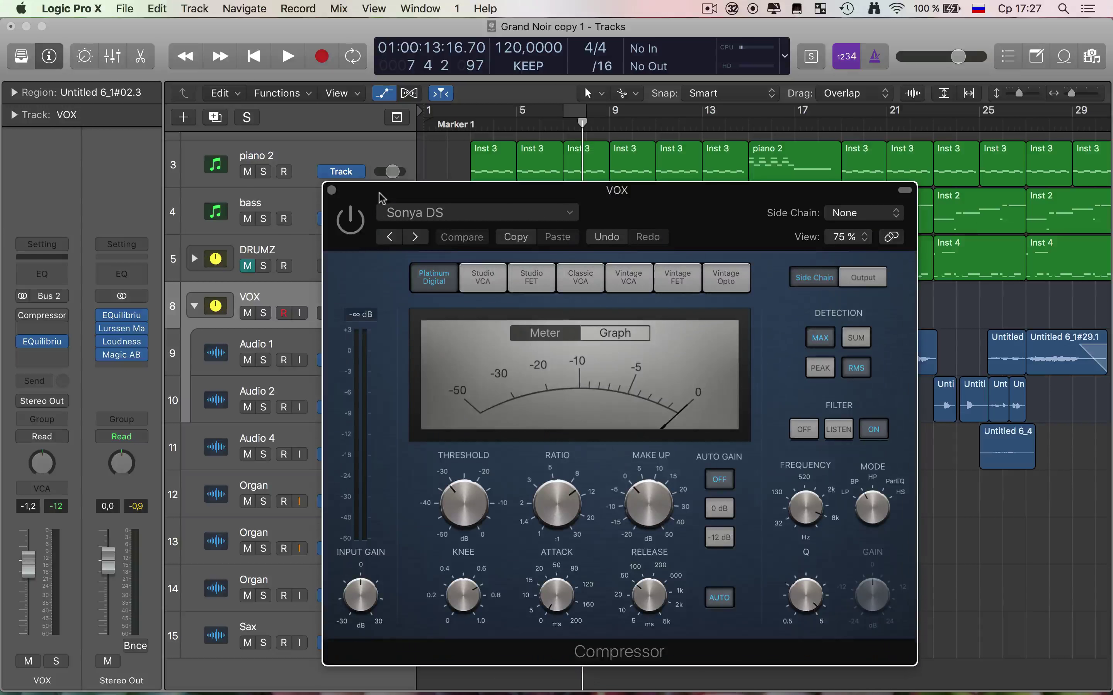
left_click_drag(380, 198, 349, 448)
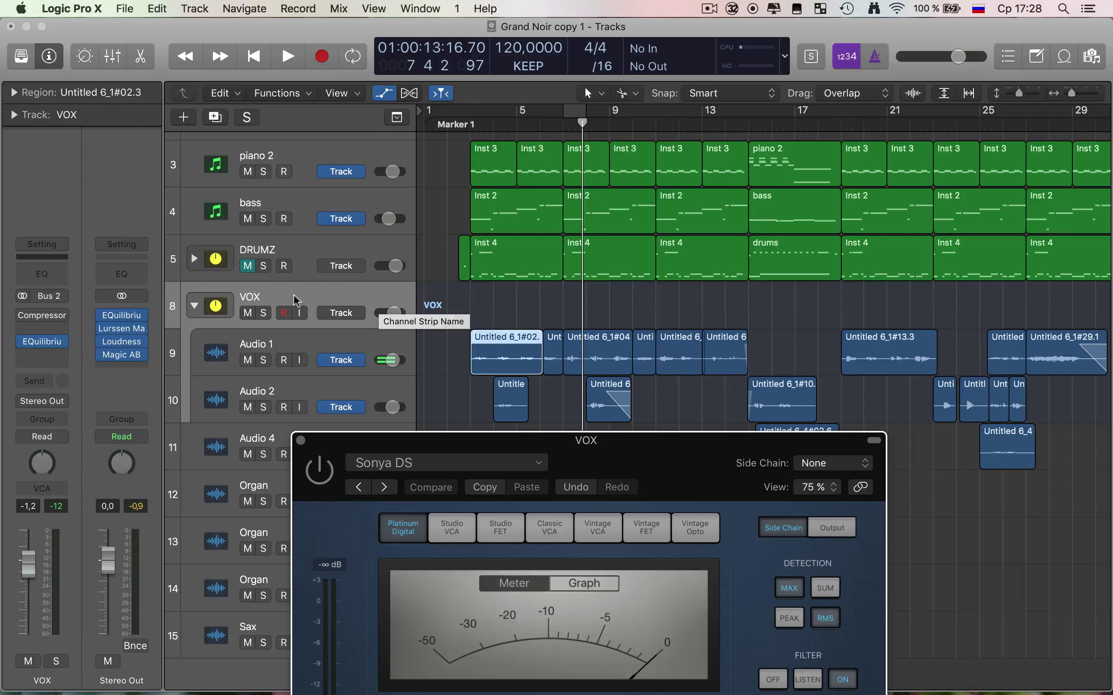
mouse_move(64, 322)
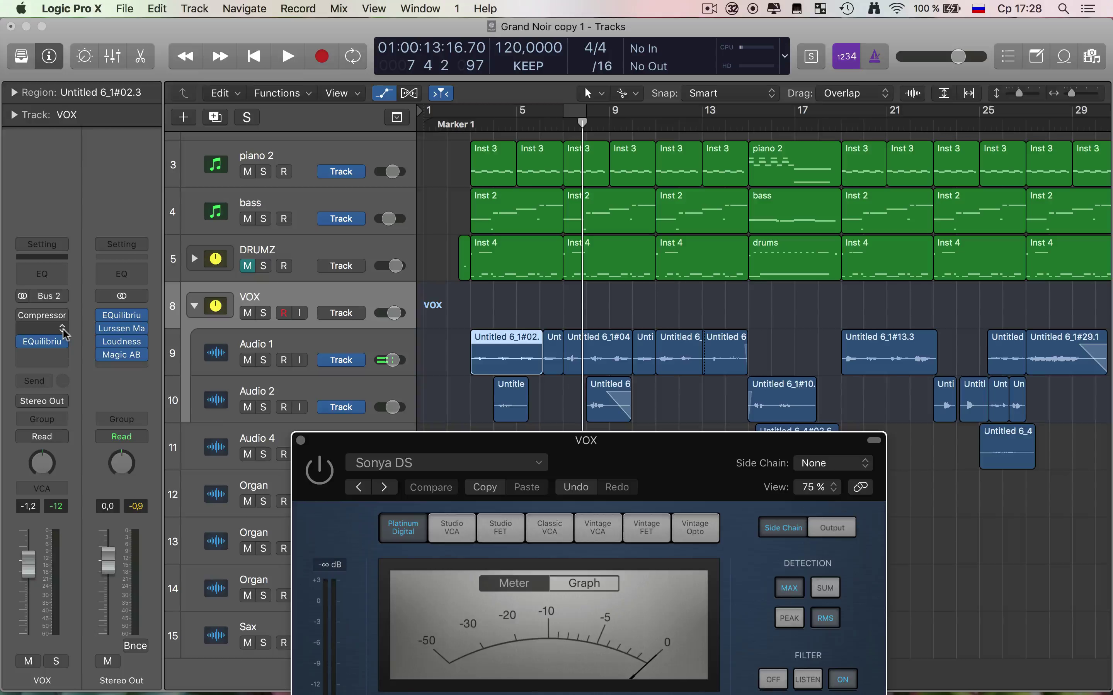
left_click_drag(436, 449, 445, 239)
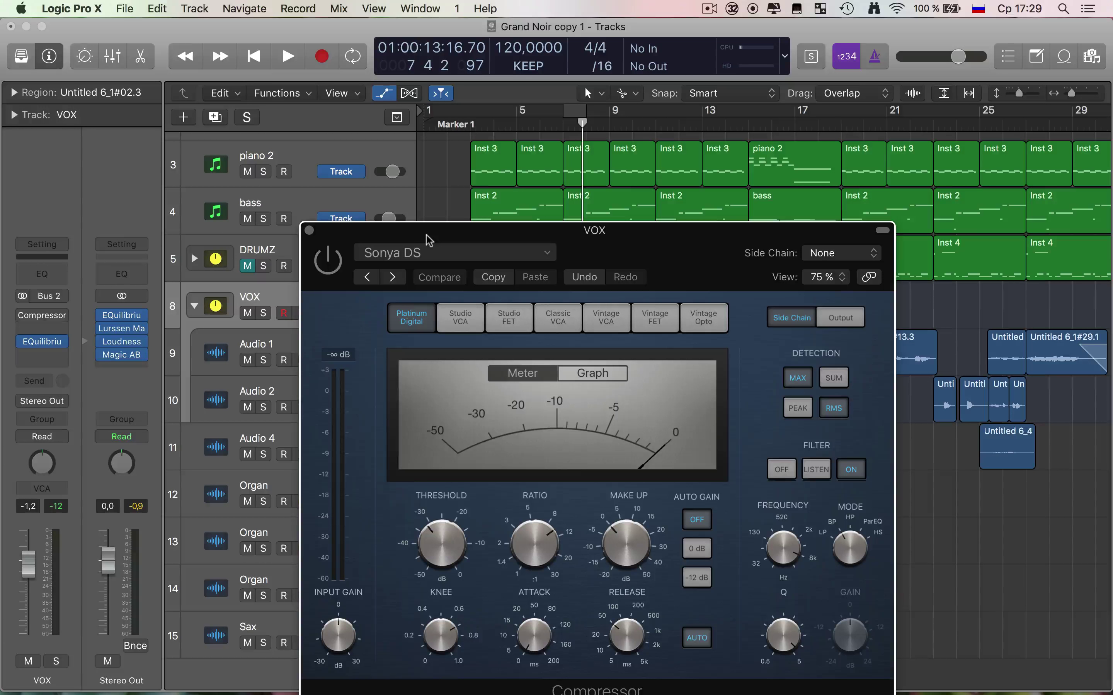
left_click_drag(426, 235, 359, 179)
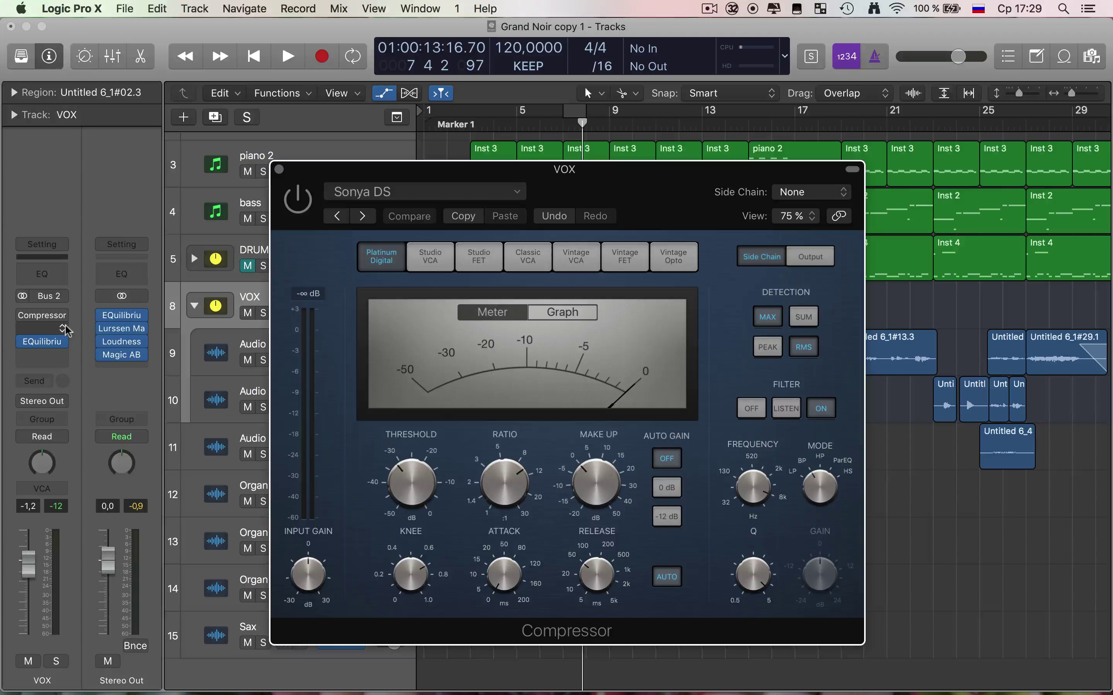
left_click_drag(418, 173, 461, 122)
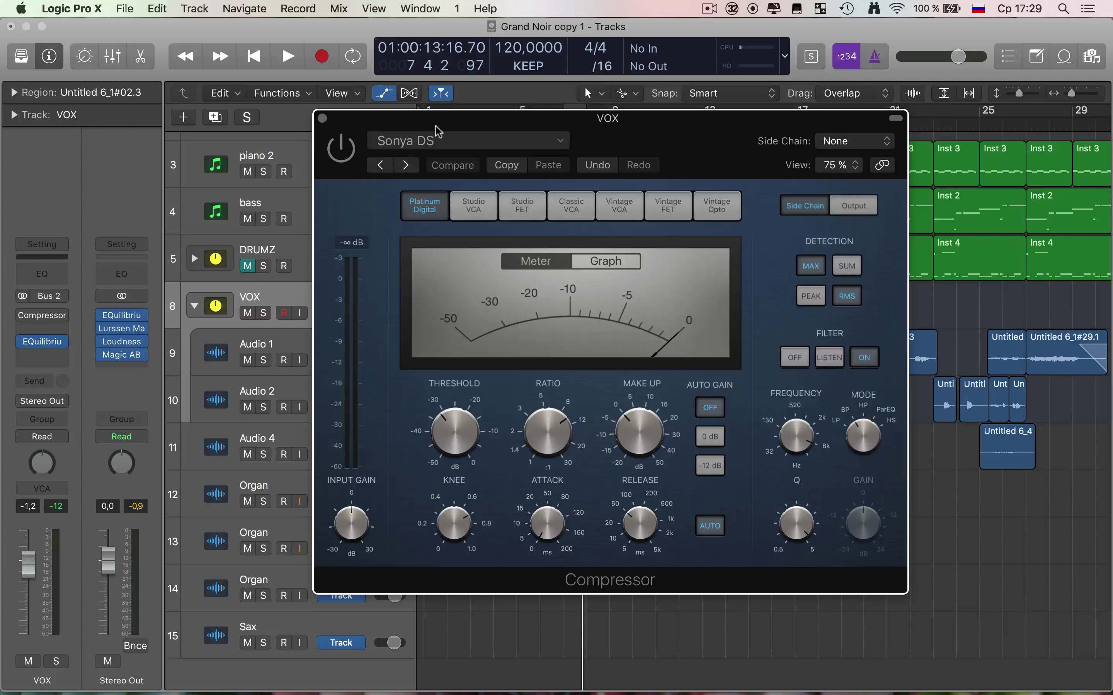
Move the Compressor window clear of the tracks and play the song from Marker 1 at bar 3 up to about bar 15
mouse_move(442, 124)
left_mouse_down()
mouse_move(483, 212)
mouse_move(651, 432)
mouse_move(588, 435)
left_mouse_up()
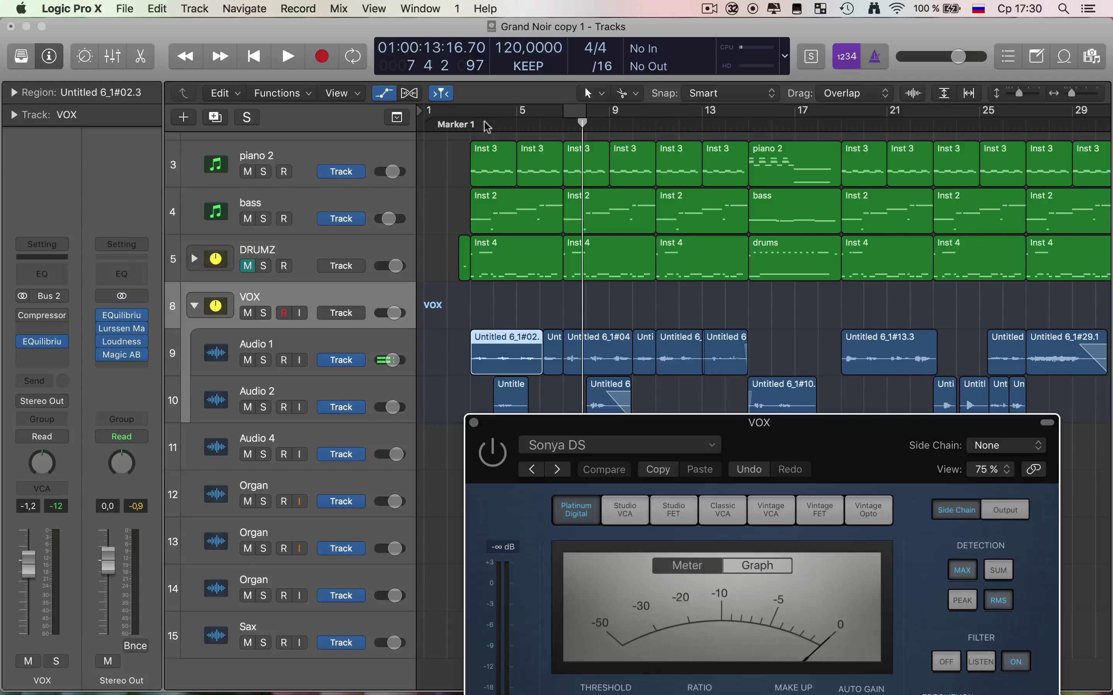
left_click(471, 125)
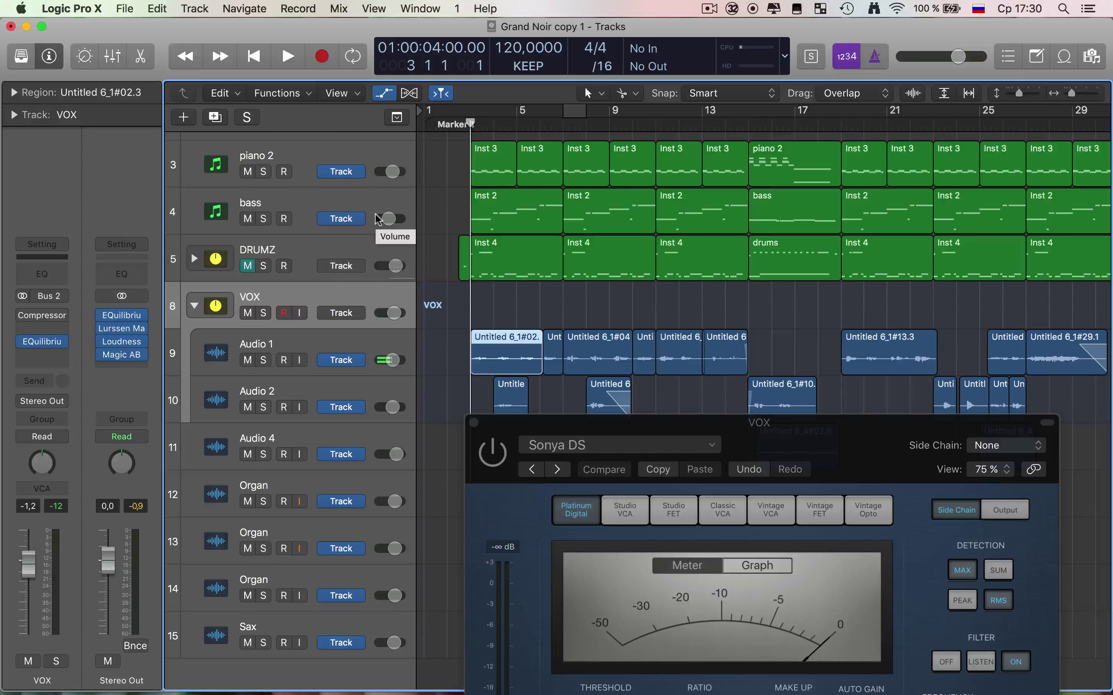
key("space")
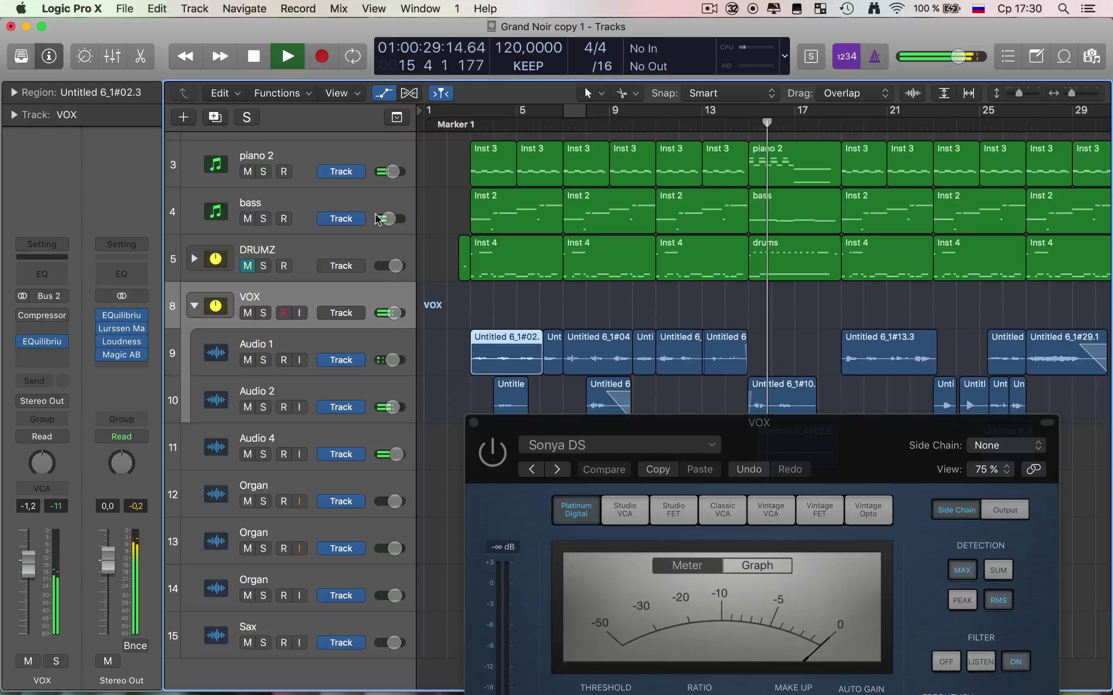
key("space")
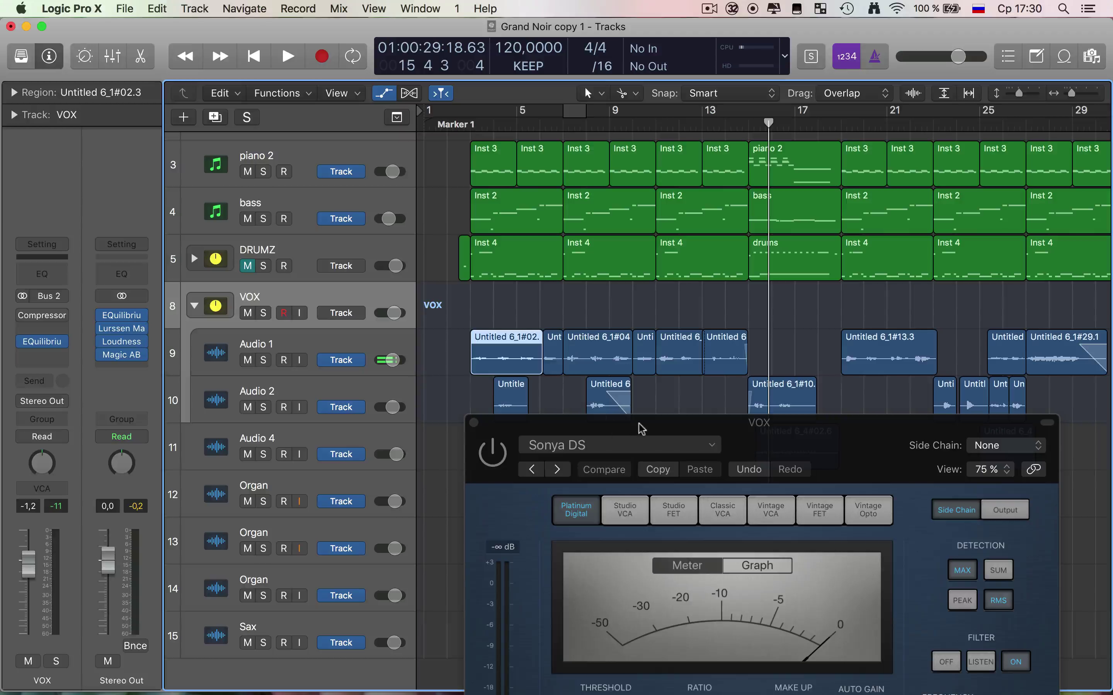
Close the Sonya DS Compressor window and insert a stereo Compressor in the empty effect slot of the VOX channel
left_click_drag(642, 429, 574, 192)
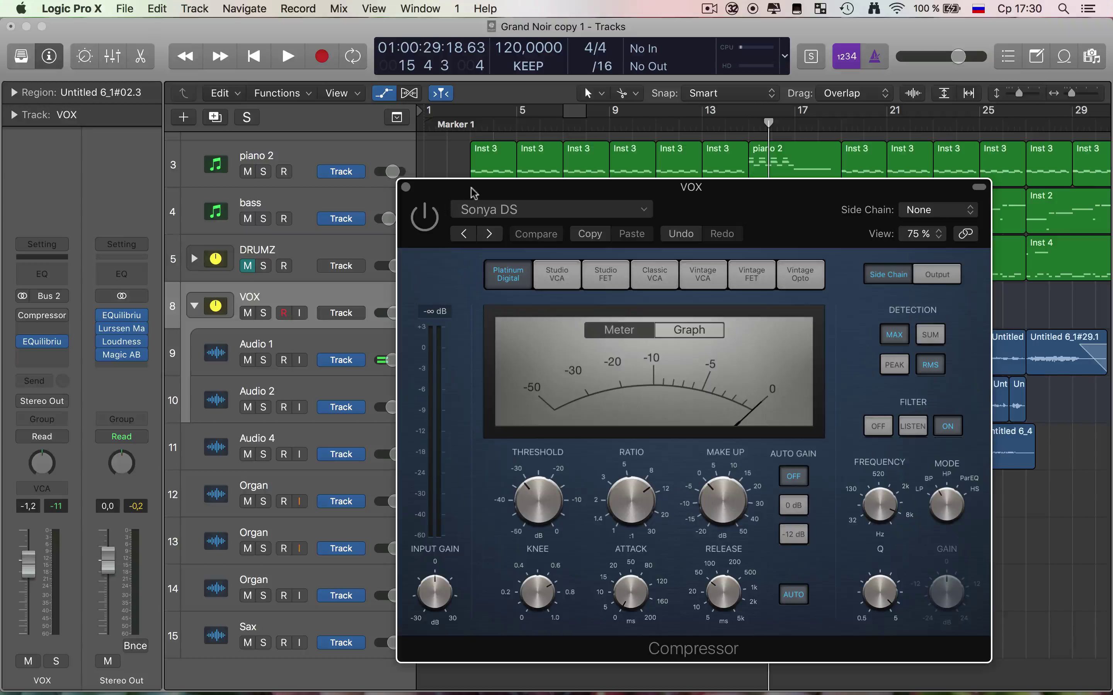
left_click_drag(474, 192, 486, 178)
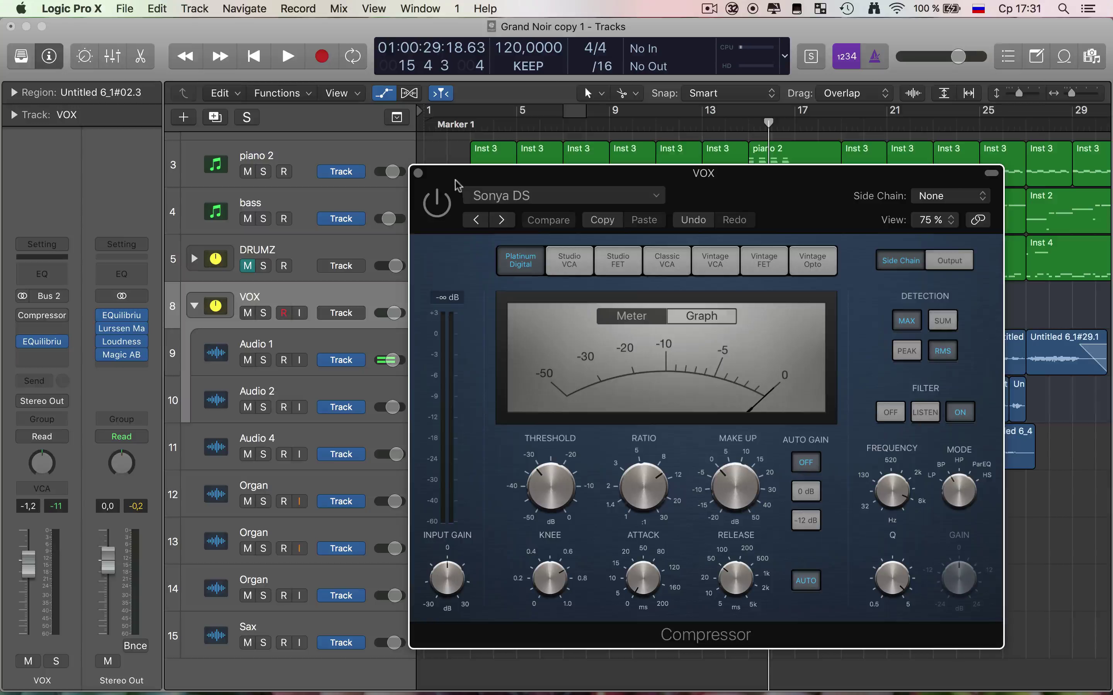
left_click(418, 173)
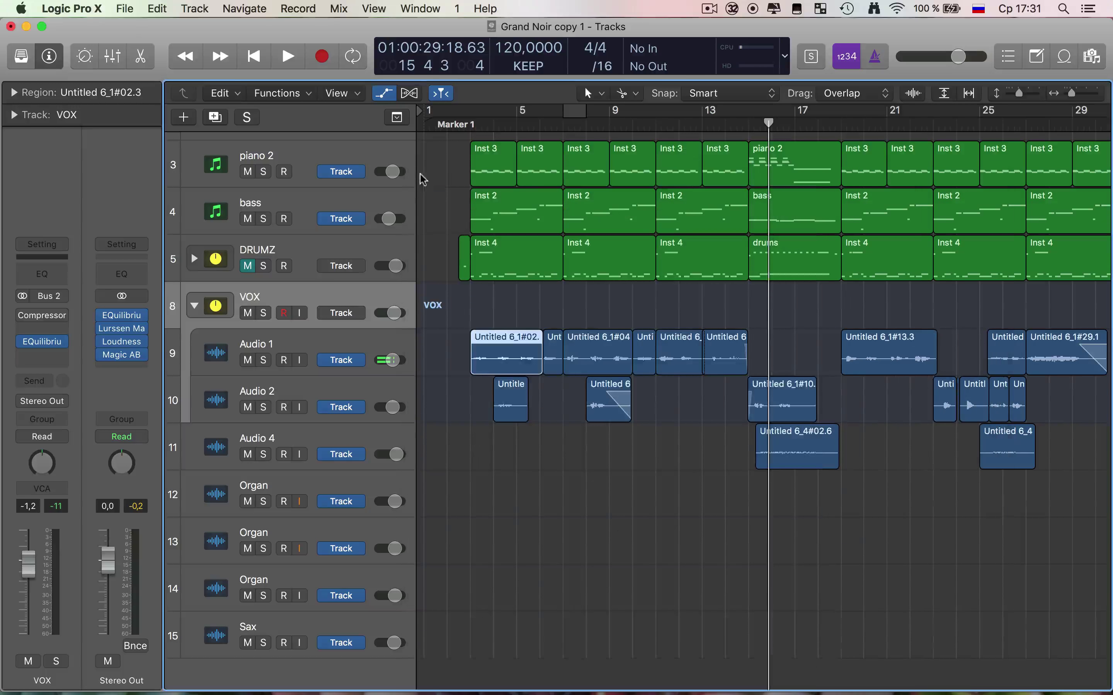
left_click(63, 329)
mouse_move(69, 363)
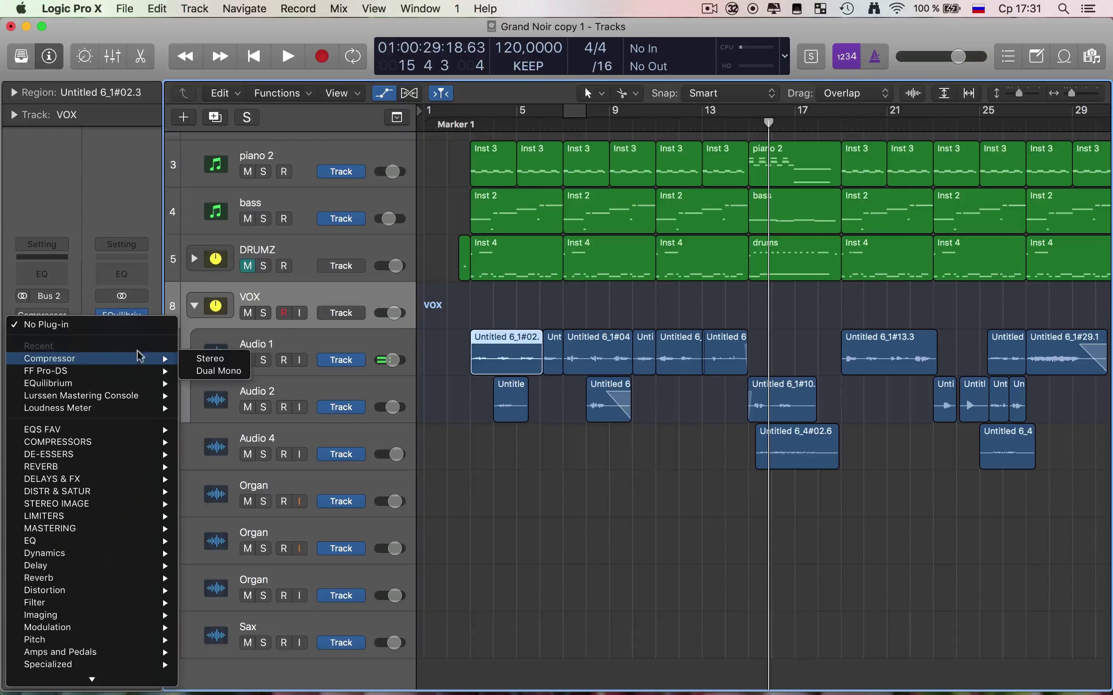
left_click(216, 359)
key("v")
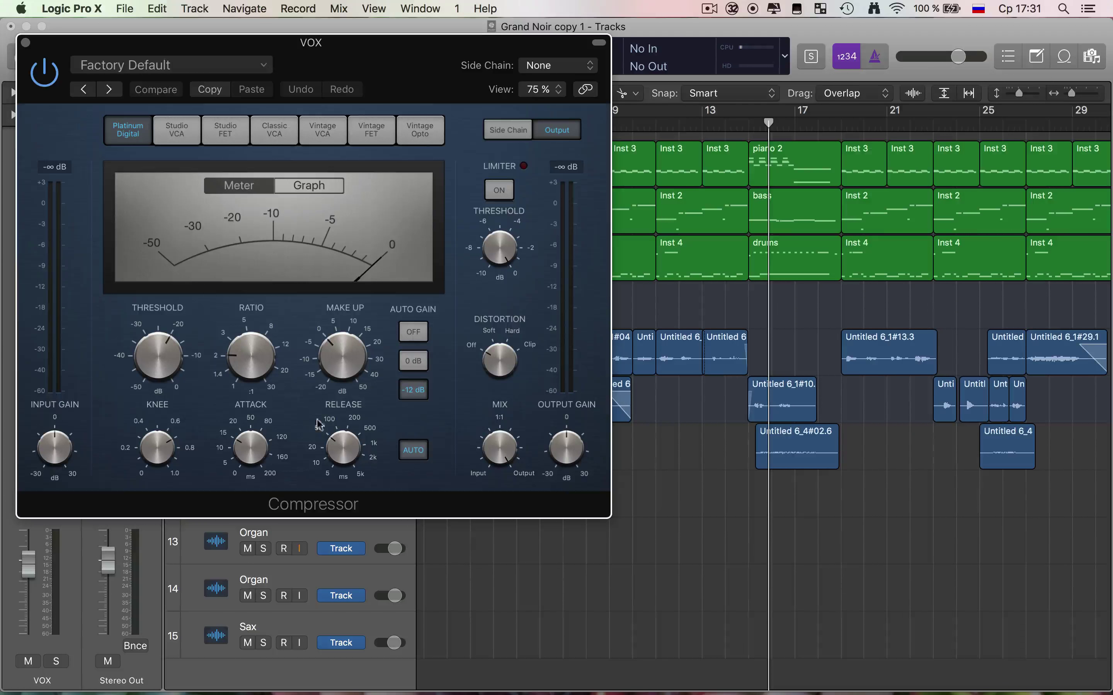
left_click_drag(505, 265, 520, 252)
Turn on the one-bar cycle range at bar 7 and play it briefly with the Compressor window moved aside
left_click_drag(432, 60, 358, 331)
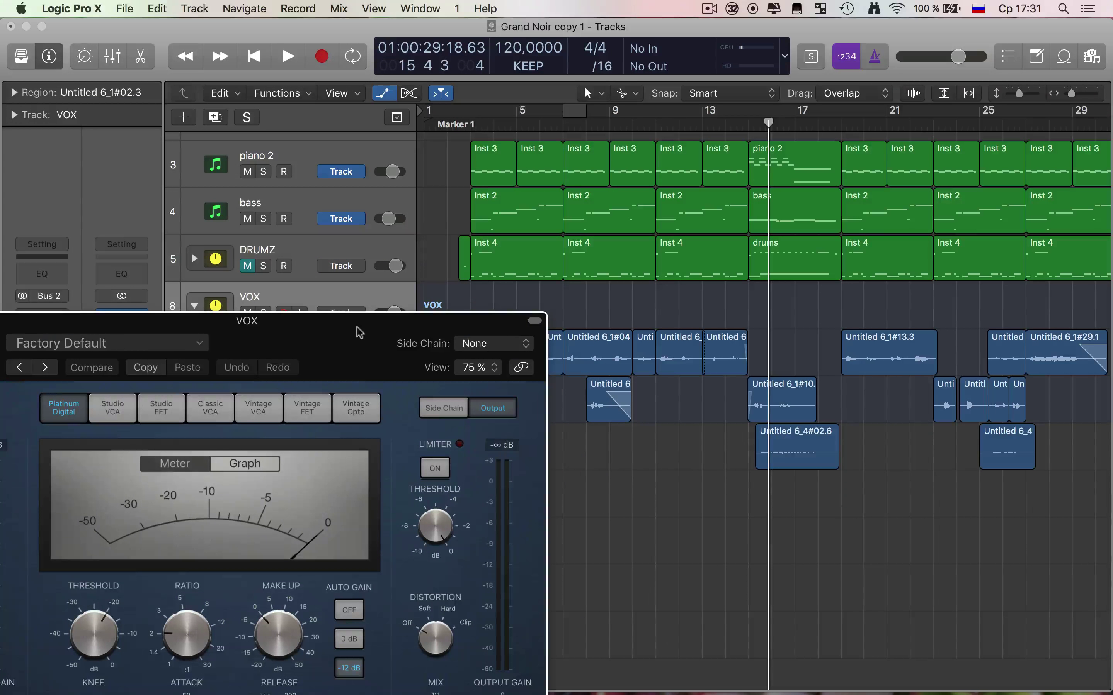
left_click(573, 115)
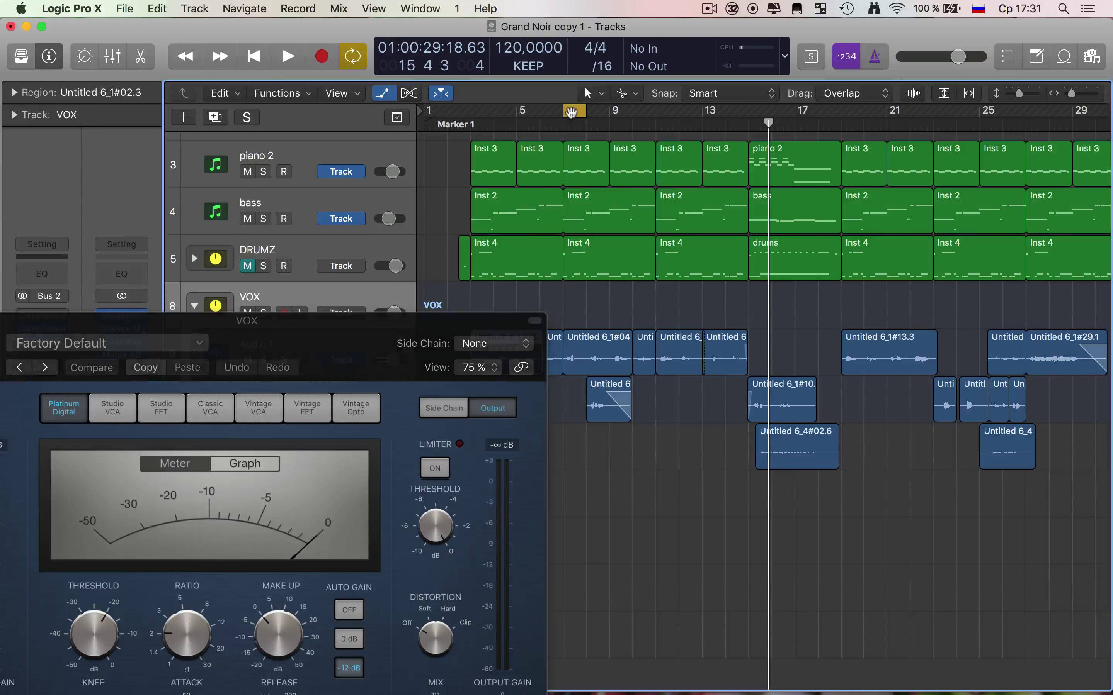
key("space")
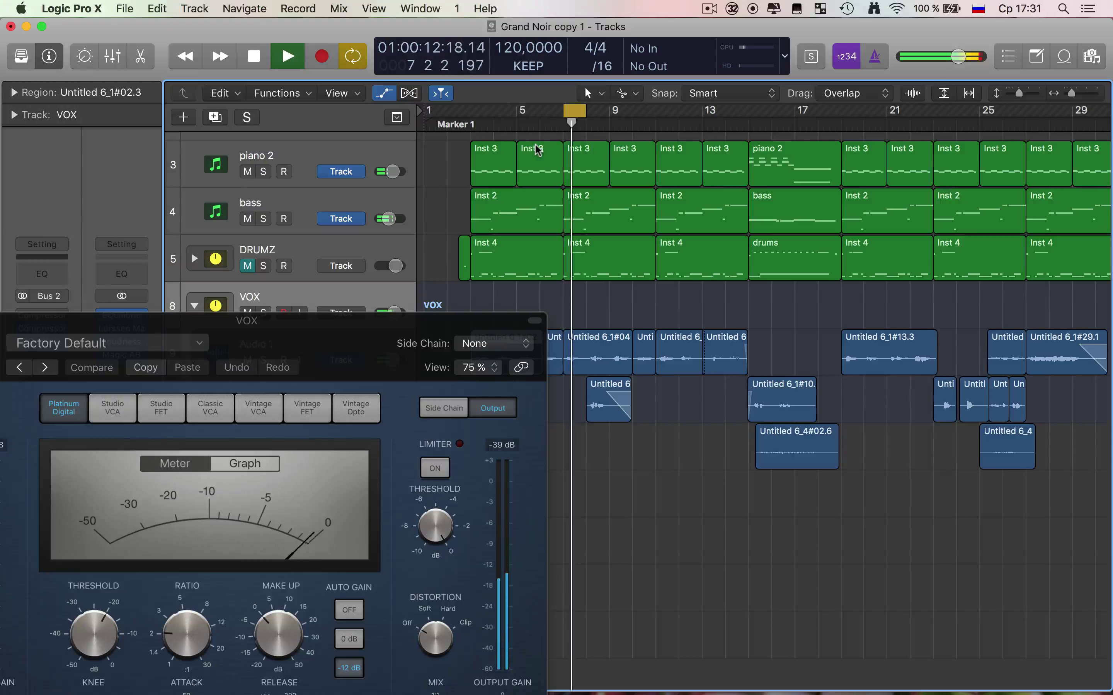
key("space")
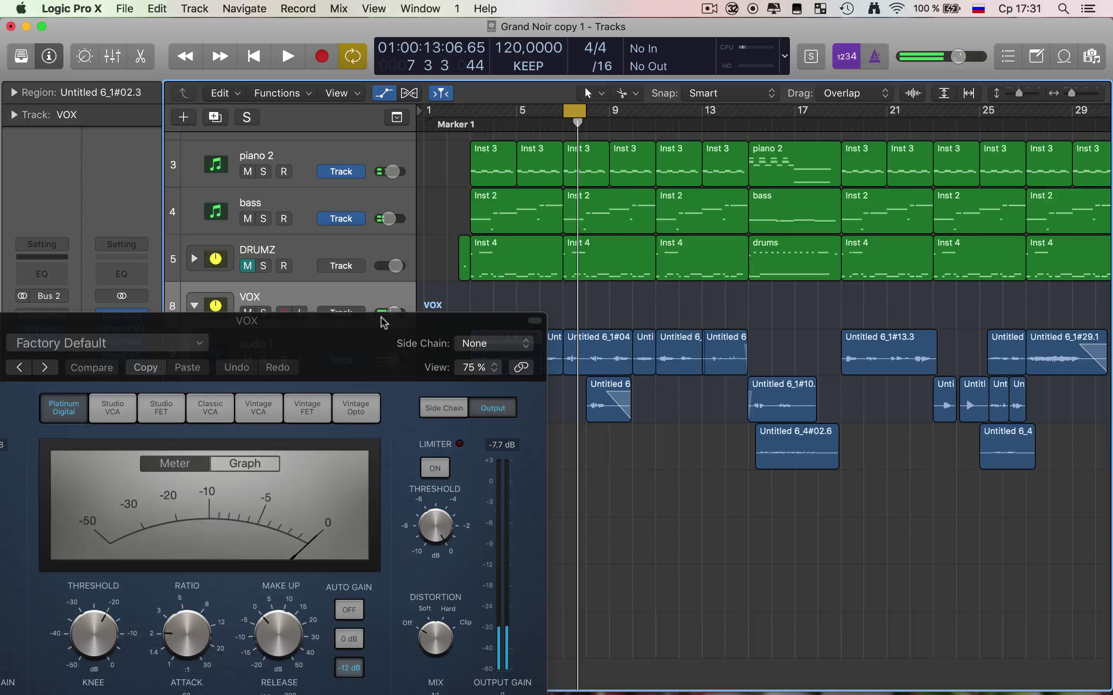
Show the Compressor's side-chain settings with the source left at None, and turn Auto Gain off
left_click_drag(379, 318, 579, 110)
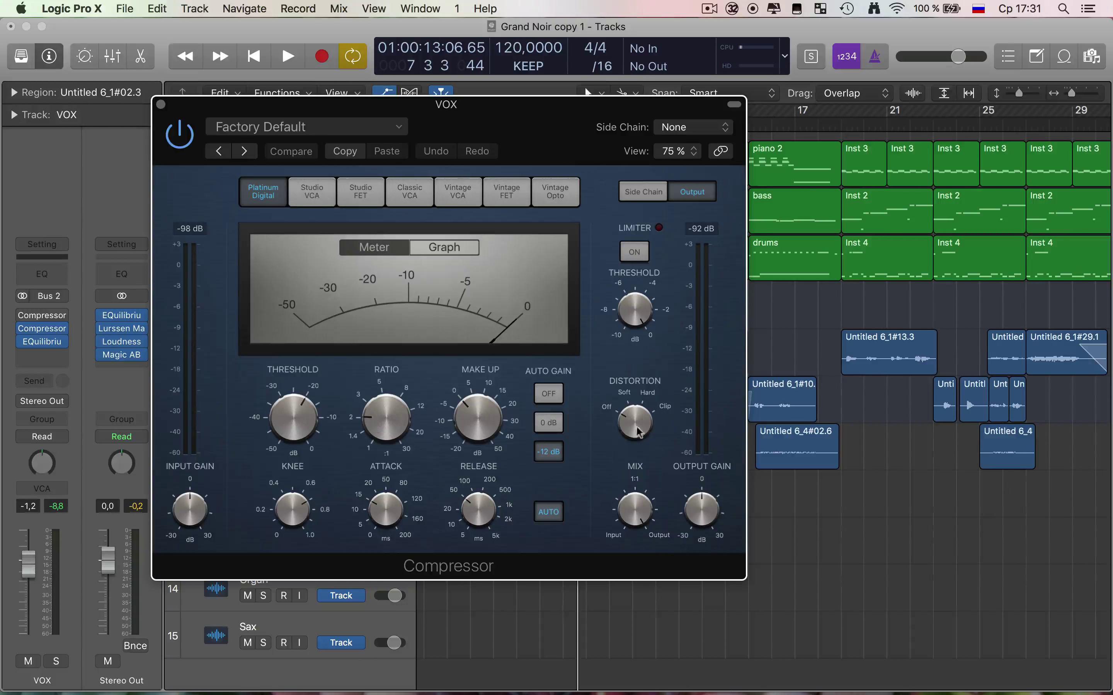
left_click(647, 193)
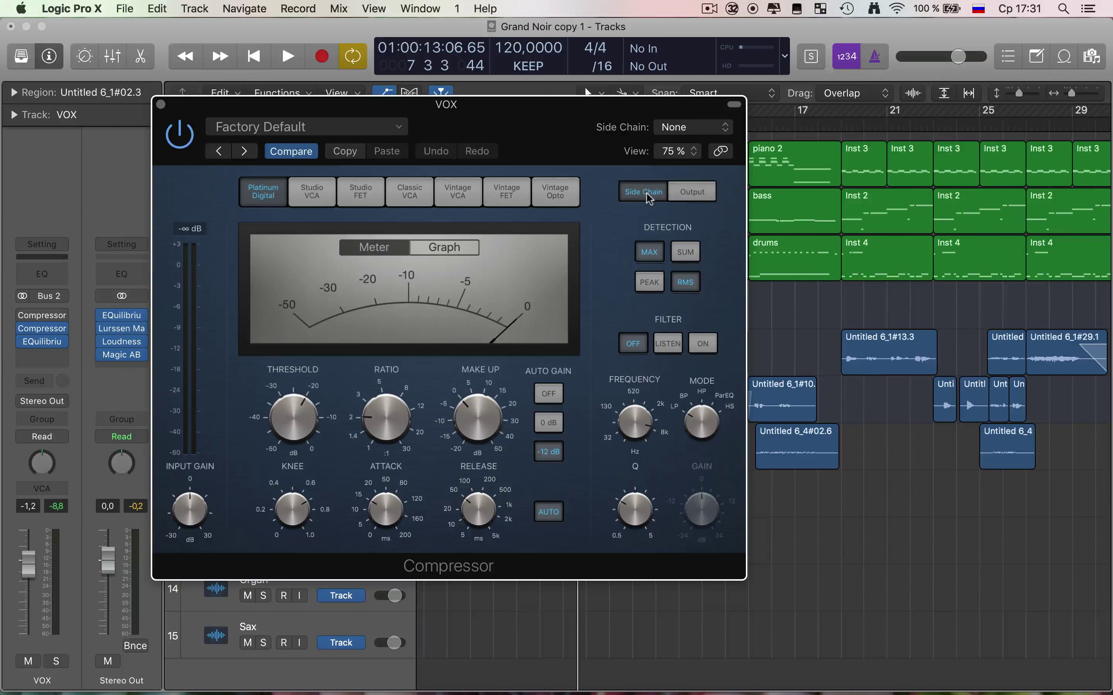
left_click(725, 128)
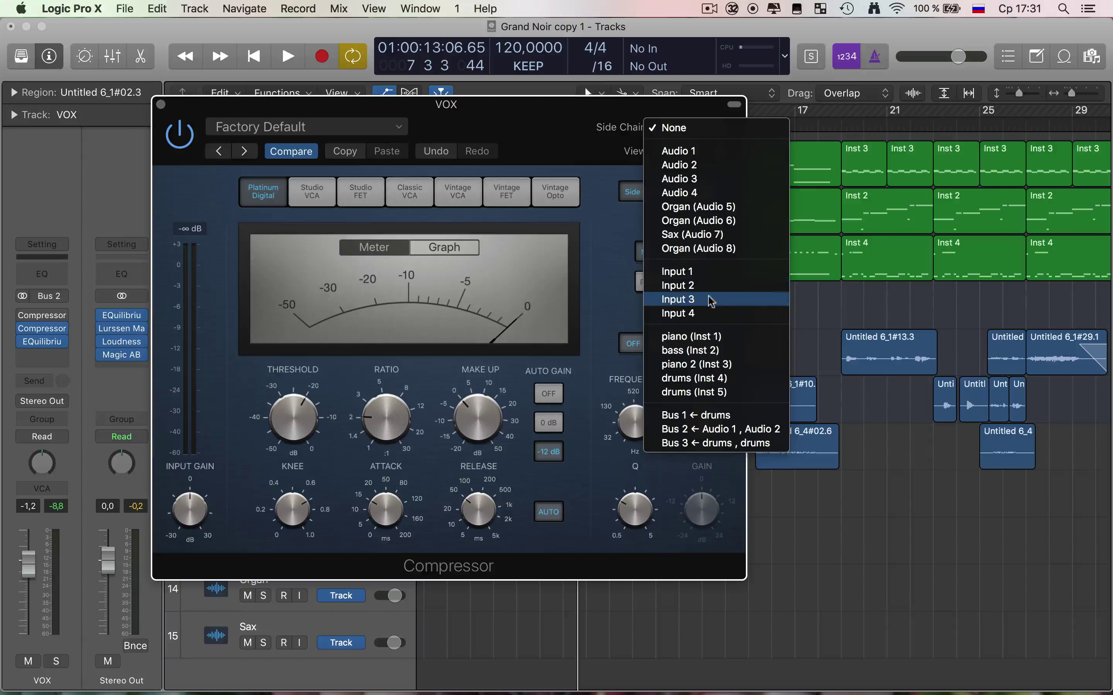
left_click(856, 109)
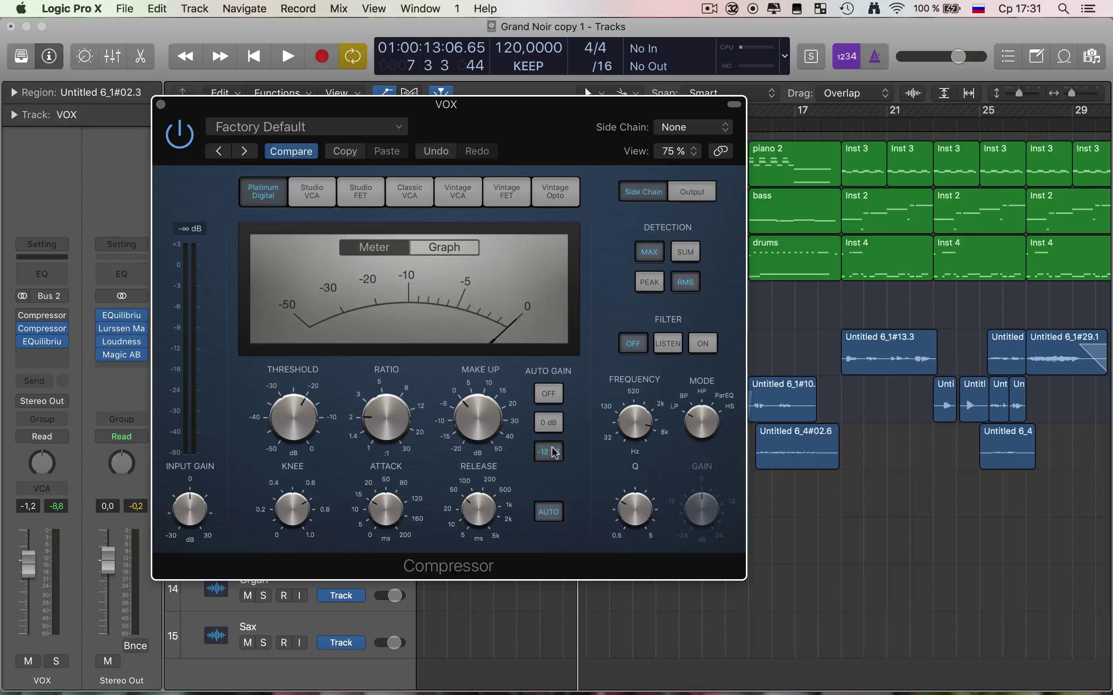
left_click(549, 396)
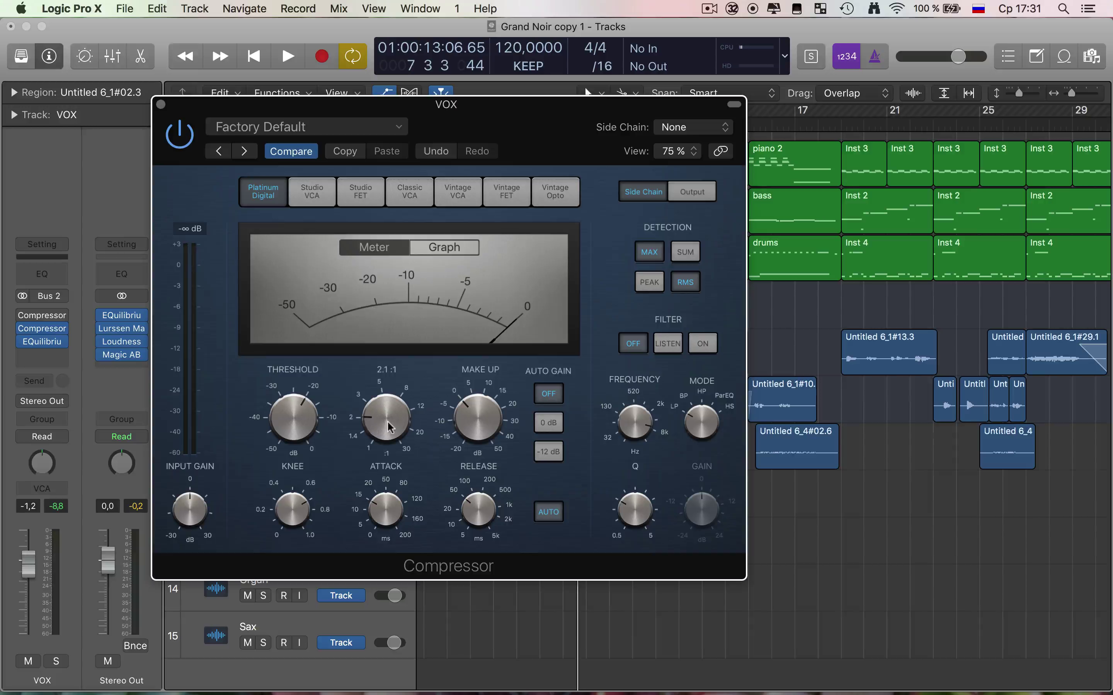
Raise the Compressor's ratio and shorten its attack to near the minimum
left_click_drag(377, 405, 360, 350)
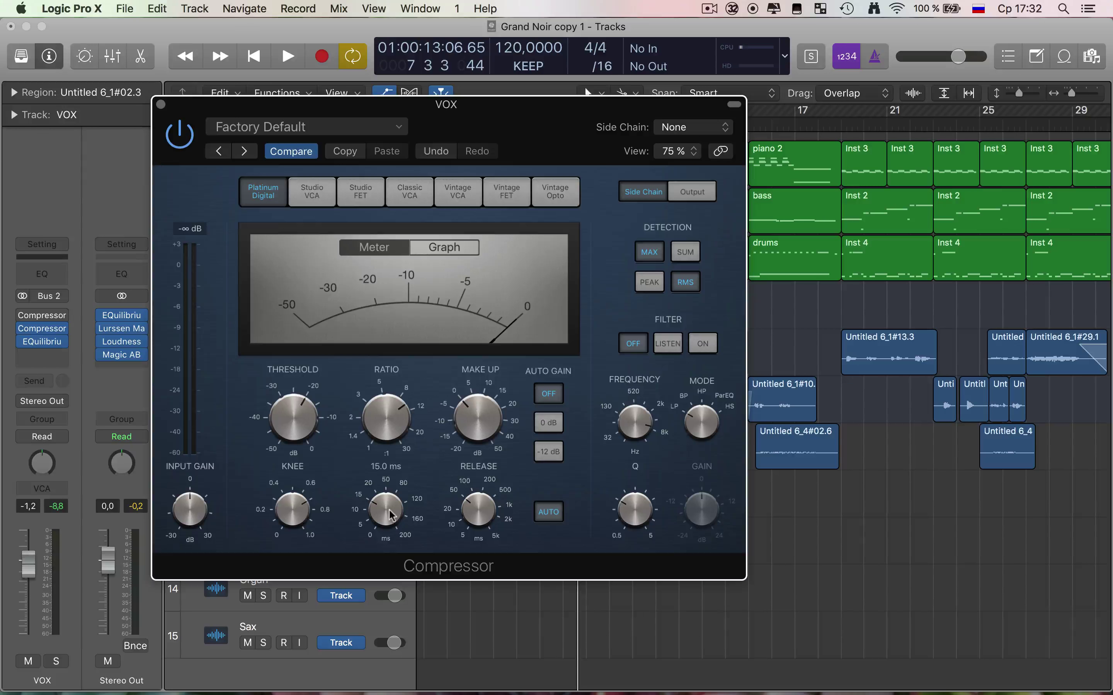
left_click_drag(388, 514, 437, 688)
mouse_move(480, 510)
left_mouse_down()
mouse_move(480, 523)
mouse_move(475, 510)
left_mouse_up()
Set the Q of the Compressor's side-chain filter to 4.00
mouse_move(641, 425)
mouse_move(632, 516)
left_click_drag(634, 515, 607, 441)
left_click_drag(482, 118, 632, 140)
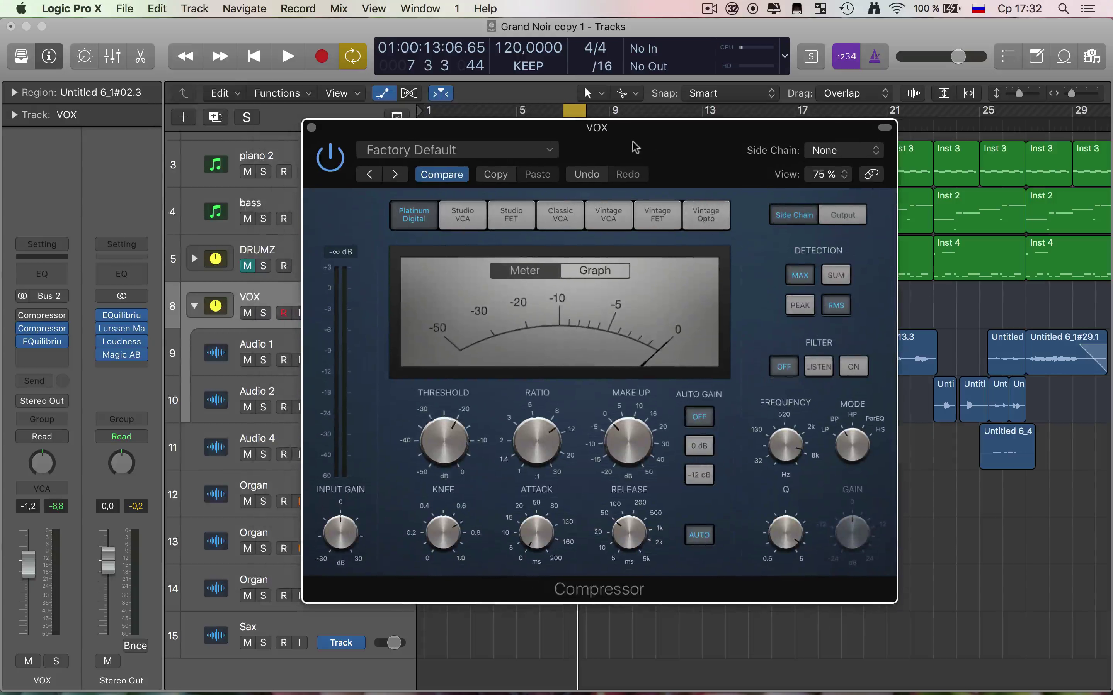
Open the EQuilibrium on VOX, examine the looped vocal's high frequencies in its analyser, and close it
left_click(43, 344)
key("space")
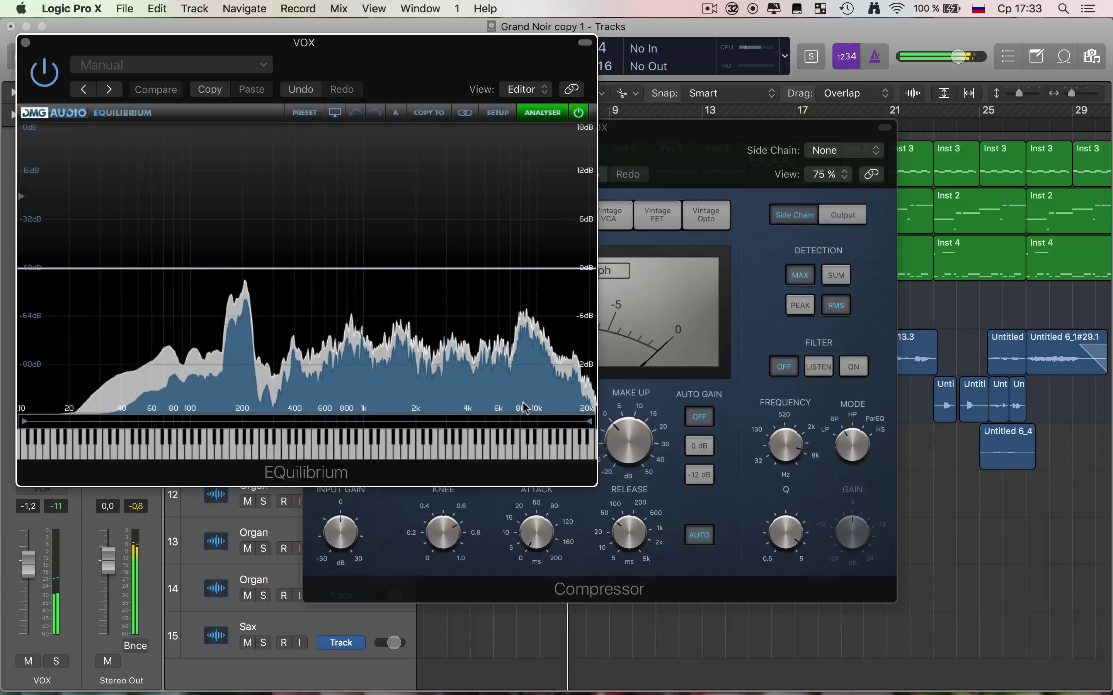
left_click(25, 42)
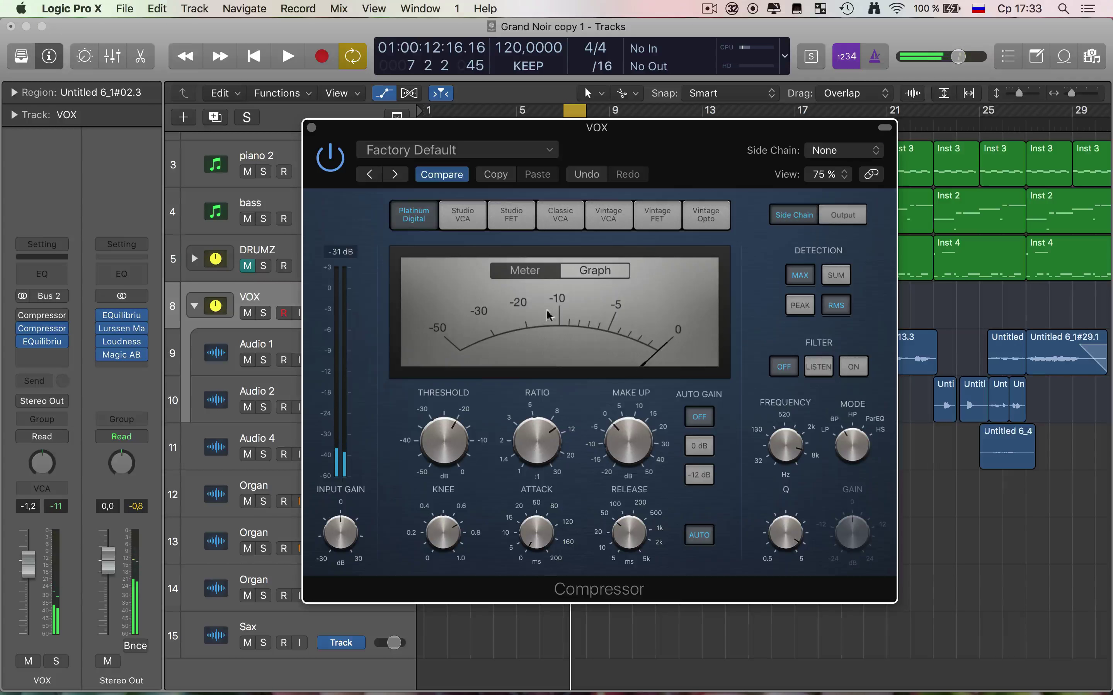
Fine-tune the side-chain filter frequency near 8 kHz
mouse_move(787, 449)
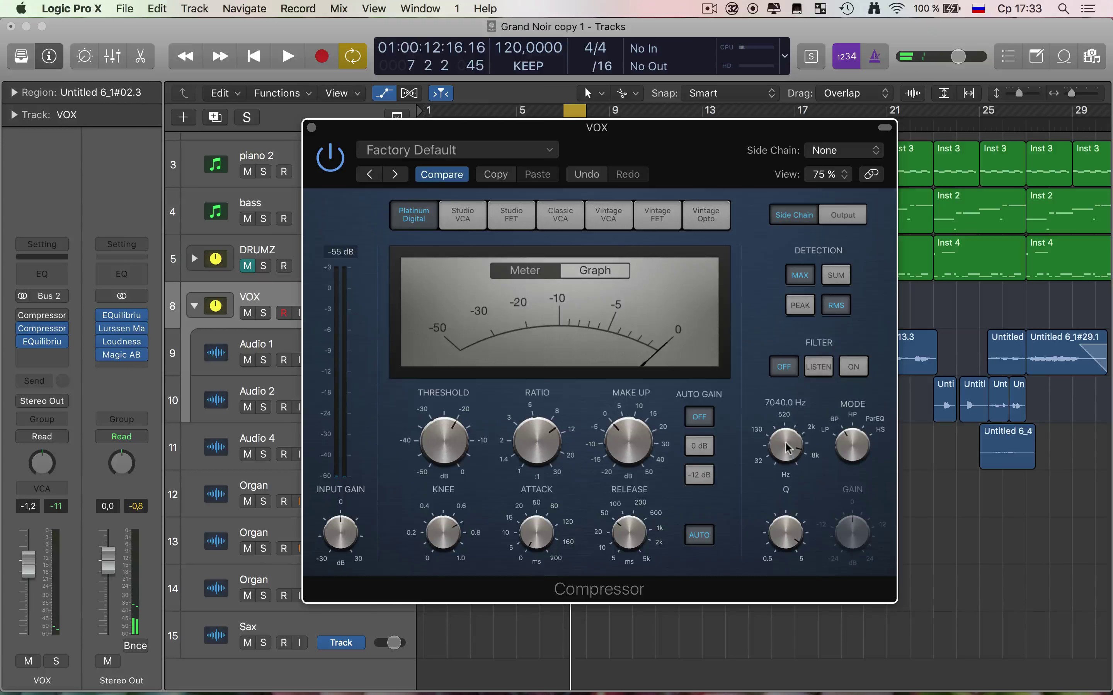
left_click_drag(786, 447, 784, 442)
scroll(784, 444, "down", 2)
Lower the Compressor's threshold to -34.0 dB while the vocal loop plays
mouse_move(428, 440)
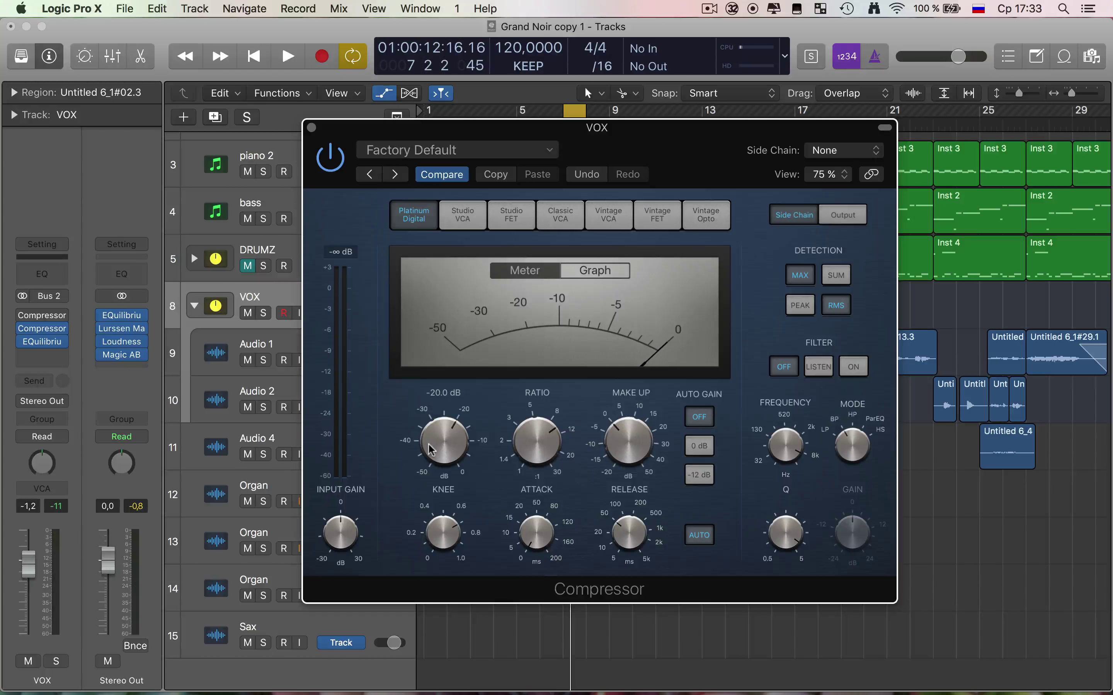
key("space")
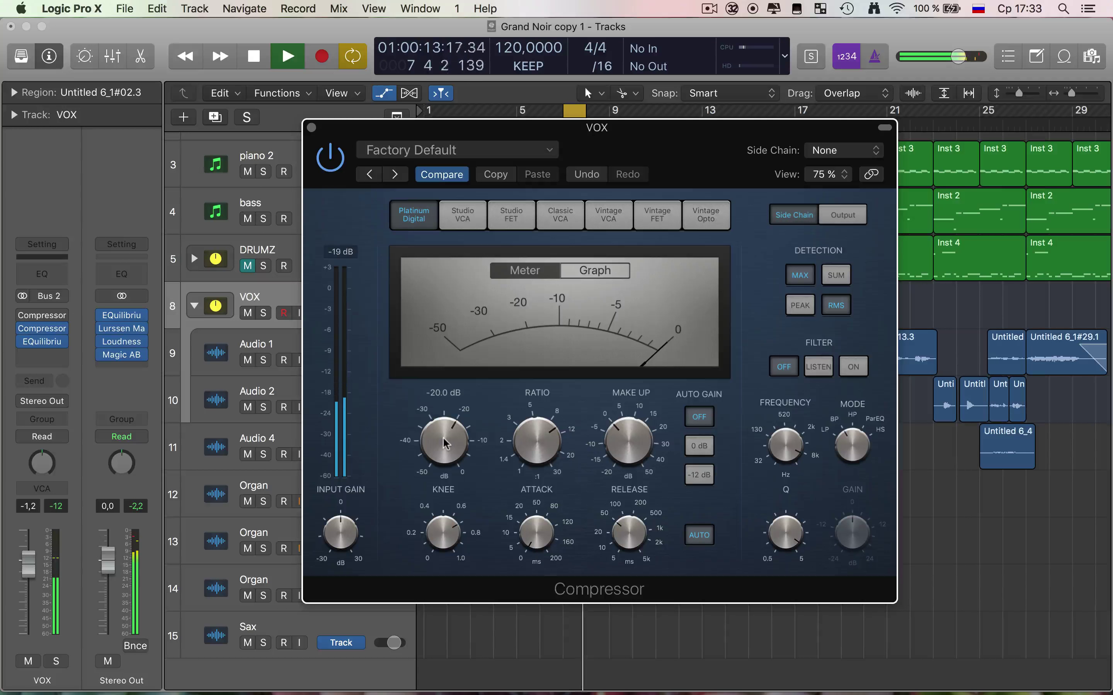
left_click_drag(444, 444, 454, 488)
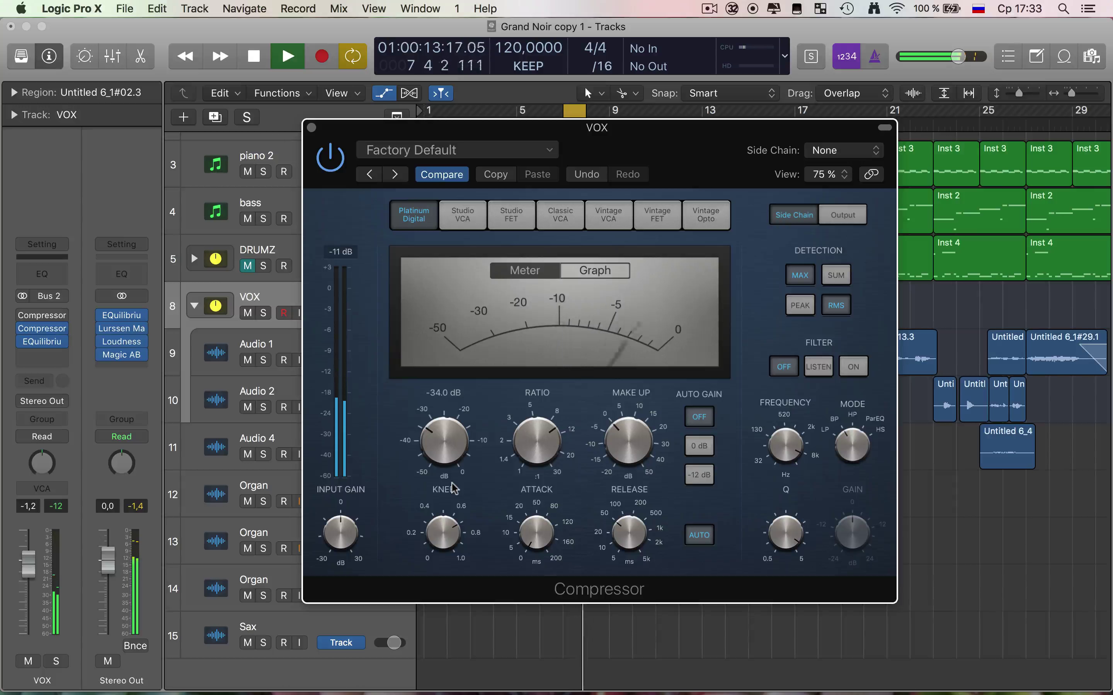
Raise the side-chain filter's Q slightly and ease the Compressor's threshold back up a little
mouse_move(784, 535)
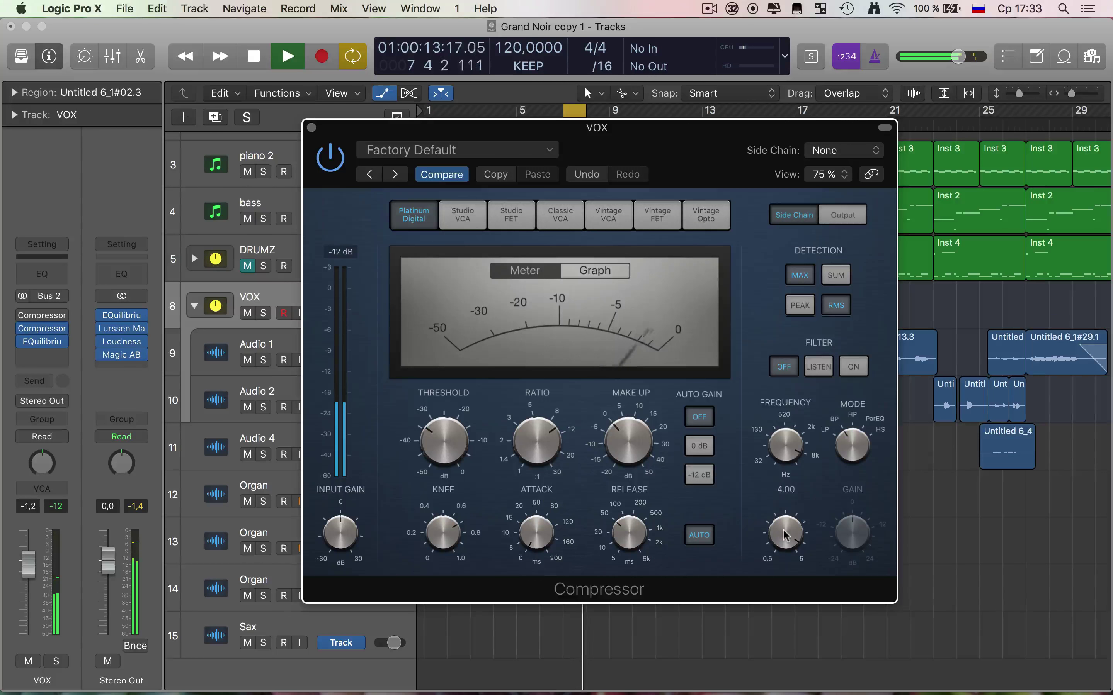
left_click_drag(784, 535, 784, 531)
mouse_move(435, 450)
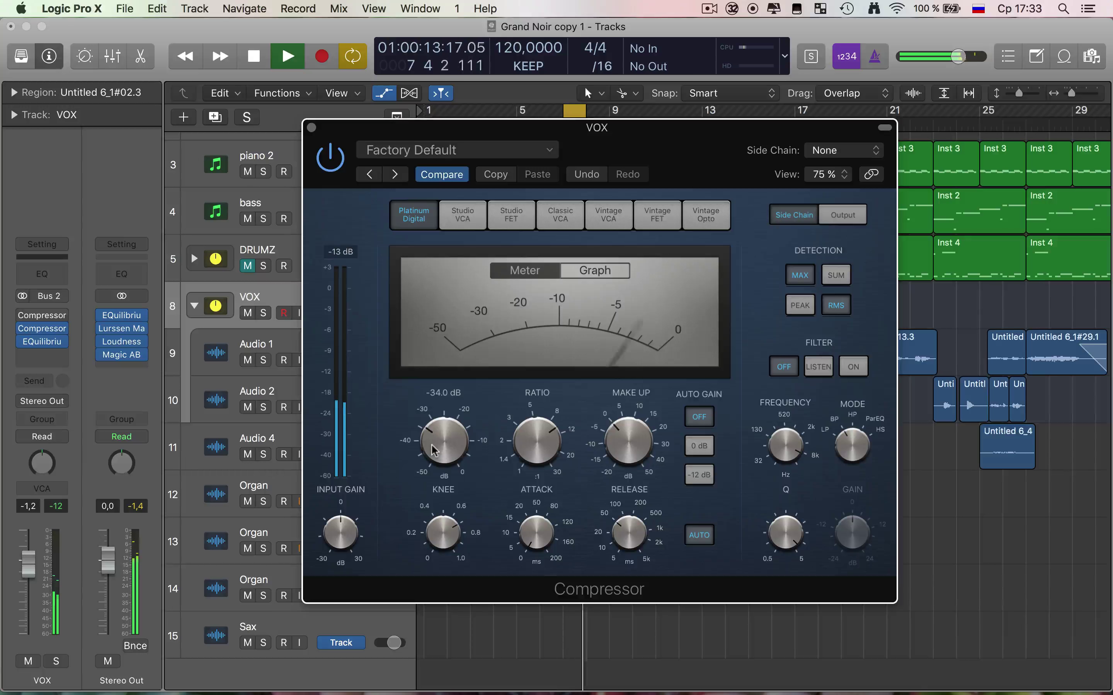
left_click_drag(434, 451, 433, 432)
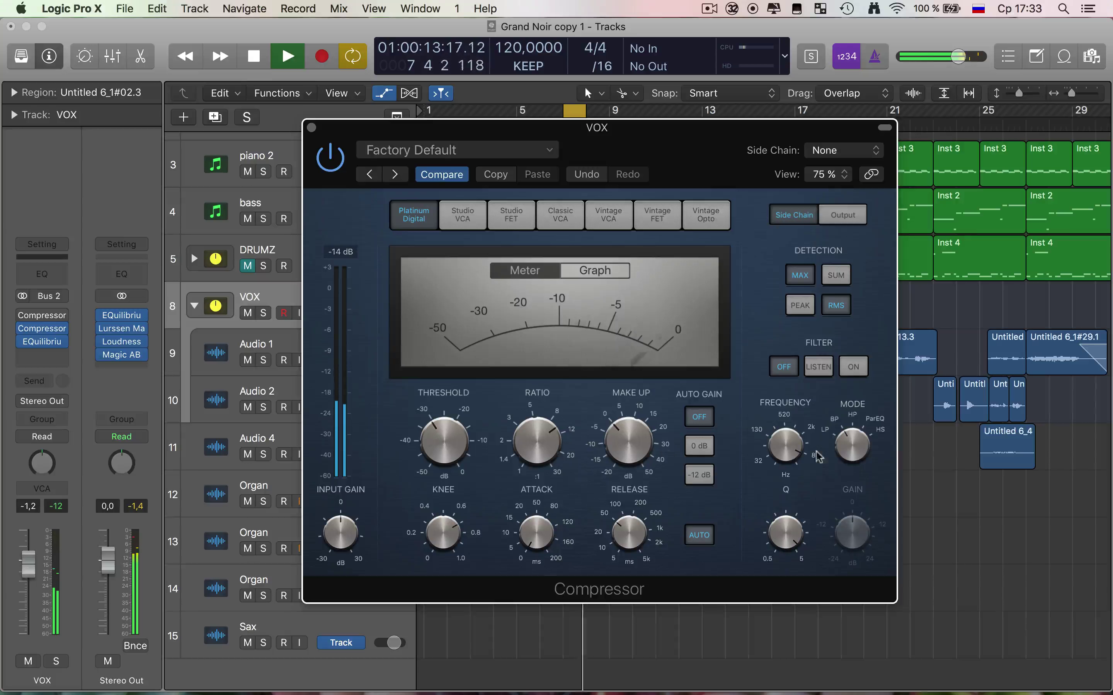
Switch the side-chain filter to Listen to audition the filtered band
mouse_move(784, 524)
left_click(817, 368)
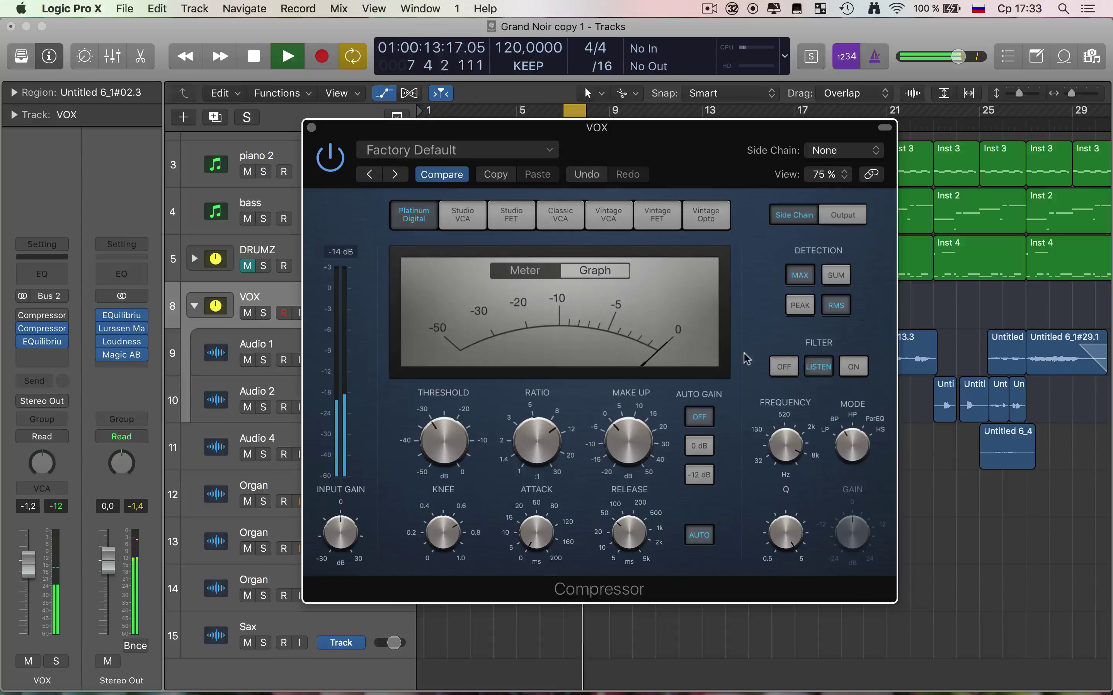
Fine-tune the side-chain filter frequency while listening to the filtered band, and set the filter back to On
left_click(815, 371)
left_click(785, 449)
left_click_drag(785, 449, 786, 450)
left_click_drag(784, 445, 786, 447)
scroll(786, 447, "up", 1)
scroll(785, 446, "up", 1)
left_click(852, 368)
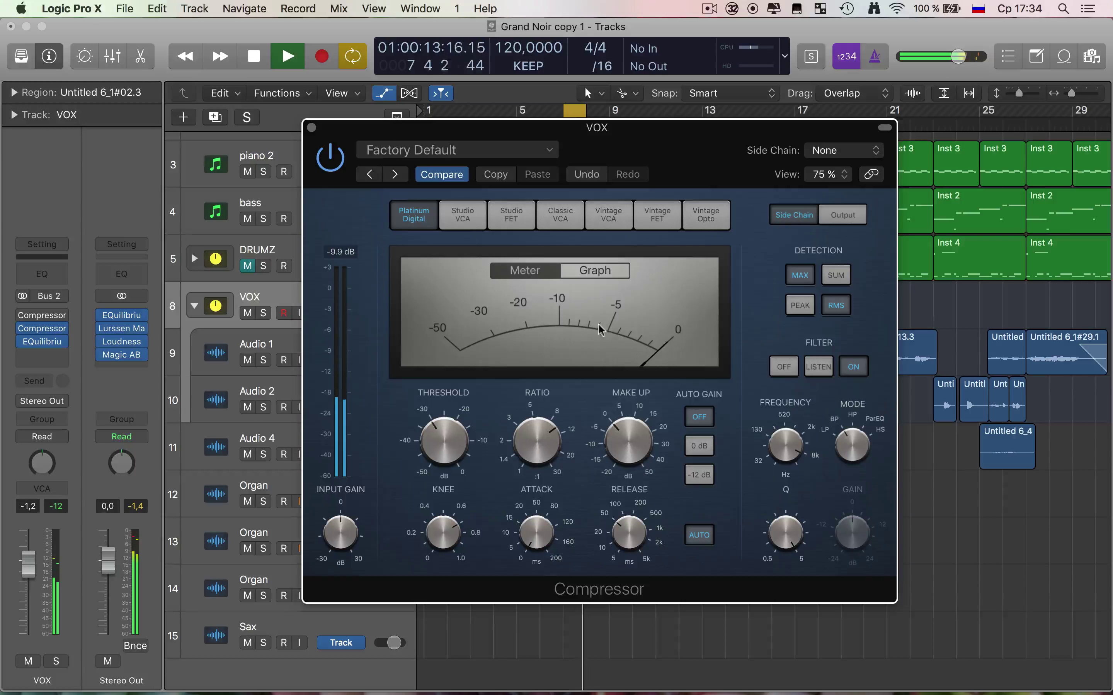
Compare the vocal with the Compressor bypassed and active, and stop playback
left_click(328, 162)
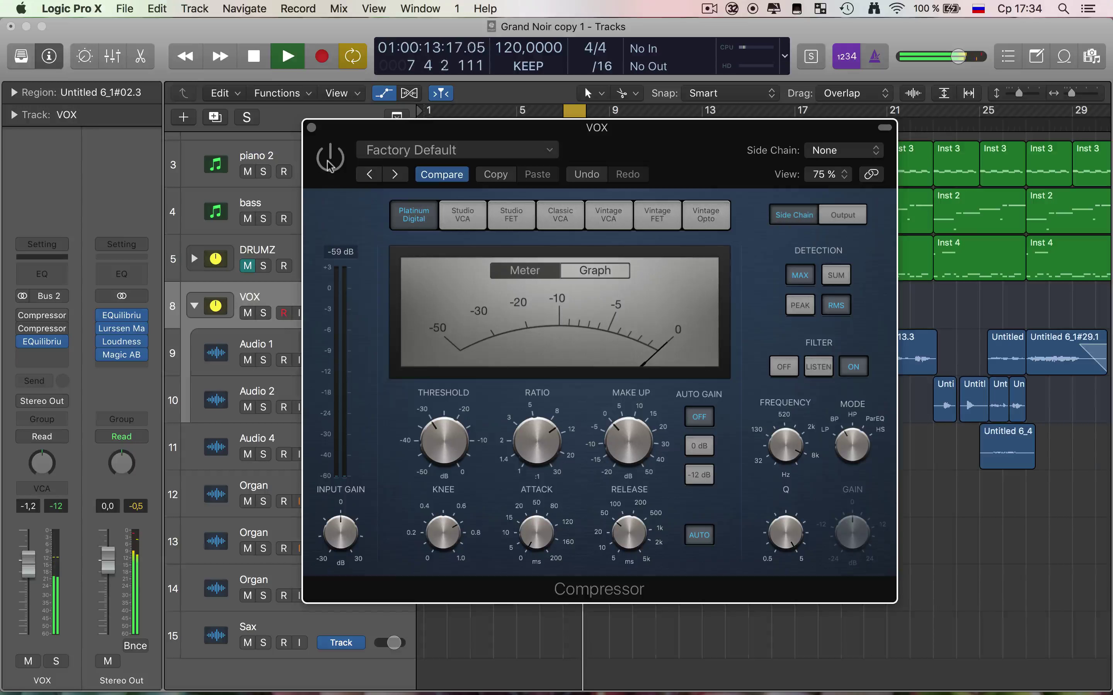
left_click(328, 161)
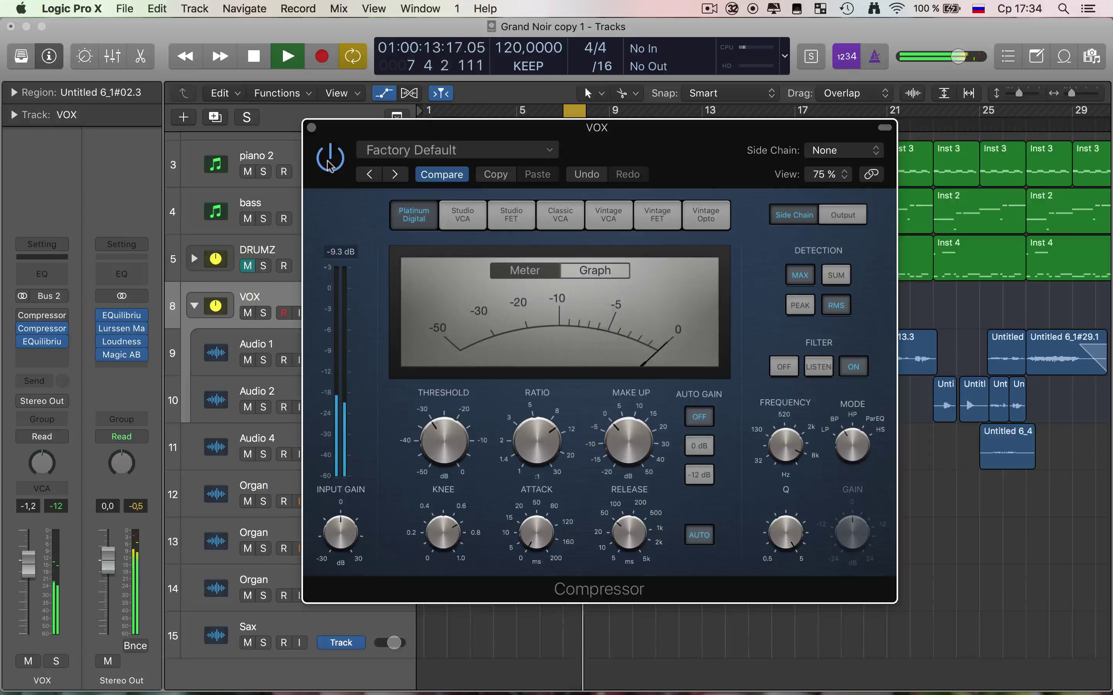
key("space")
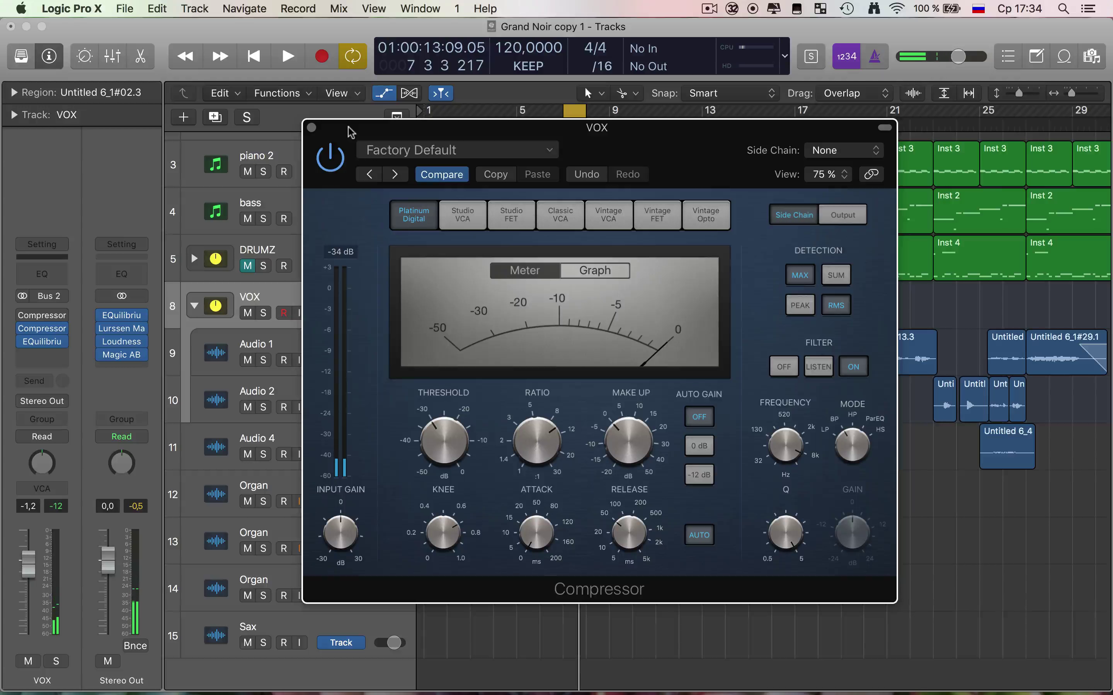
Play the vocal loop with the Compressor's gain reduction shown as a graph, and return the display to Meter
left_click_drag(351, 133, 404, 121)
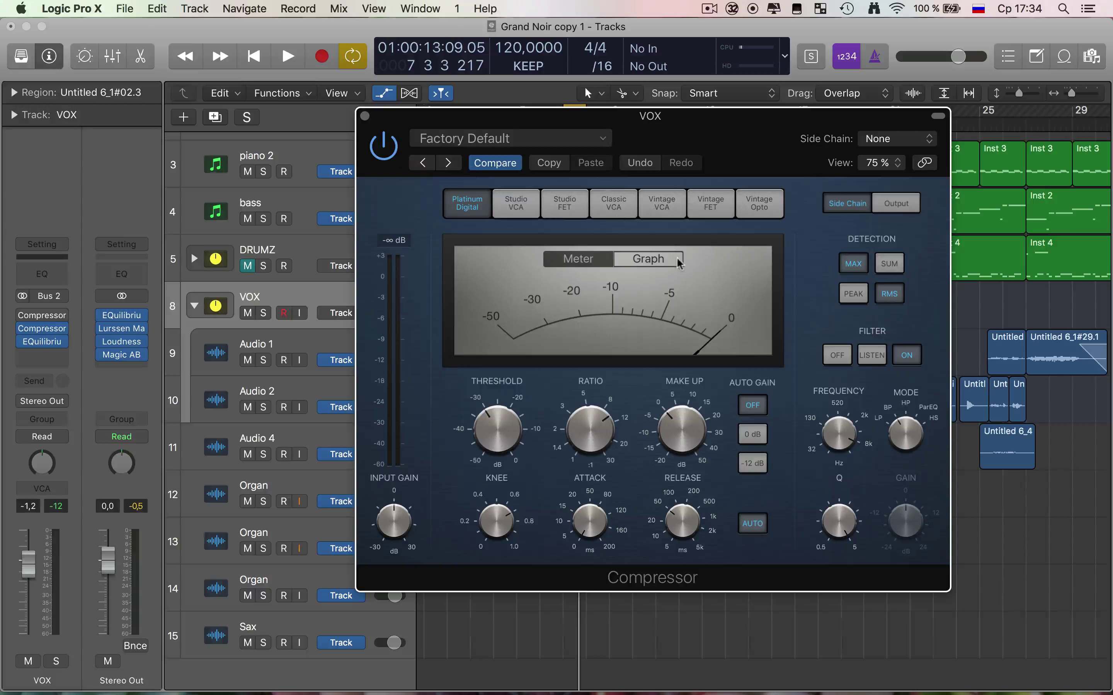
left_click(657, 261)
key("space")
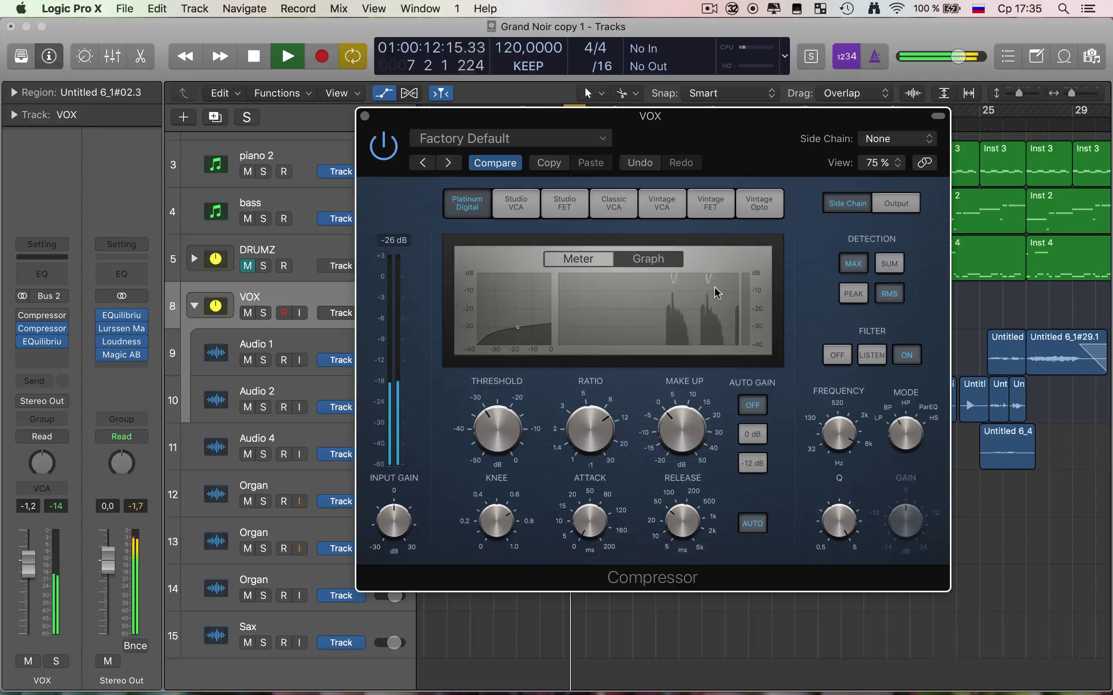
key("space")
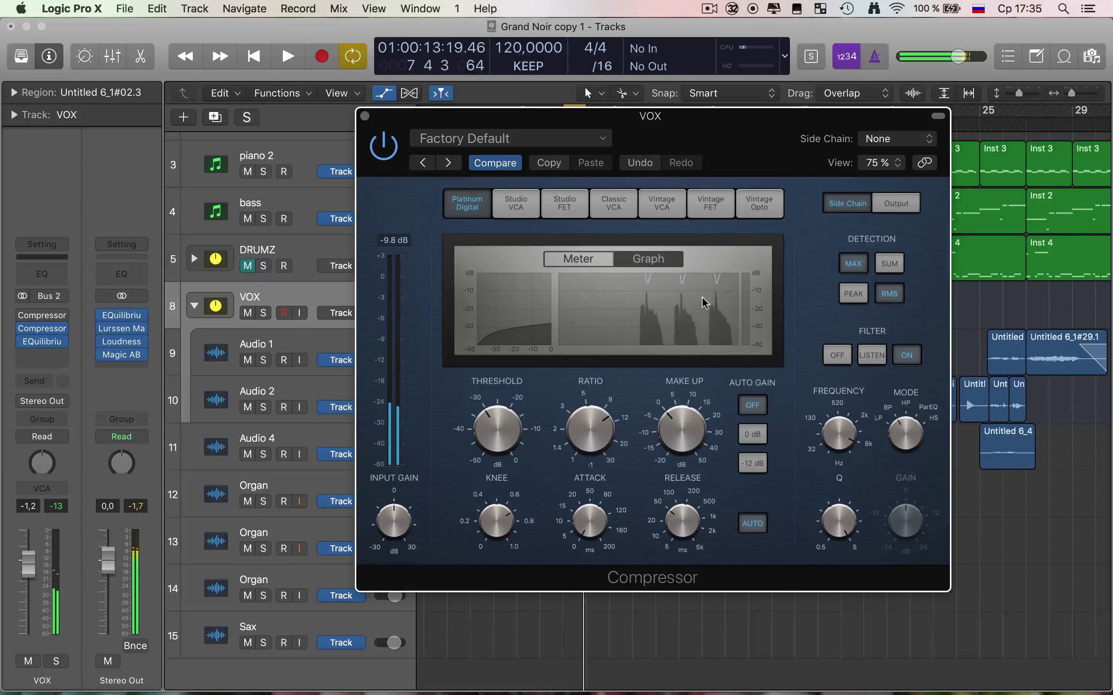
left_click(588, 260)
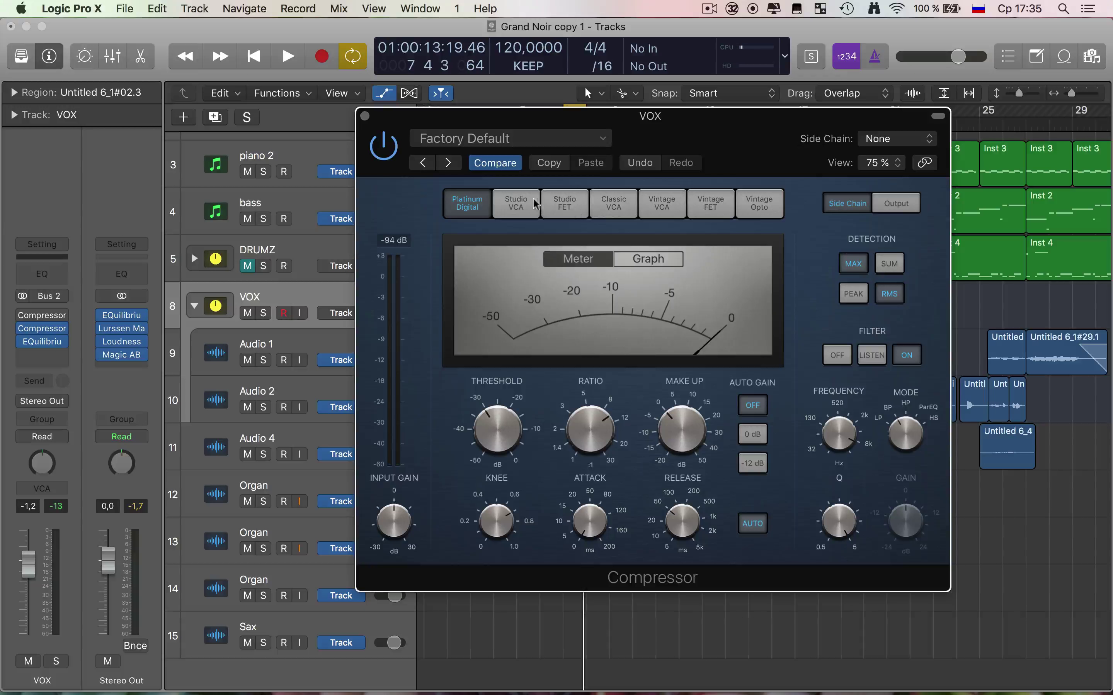
Bypass the second Compressor, inspect the Sonya DS setting on the first Compressor, and close both plug-in windows
mouse_move(24, 317)
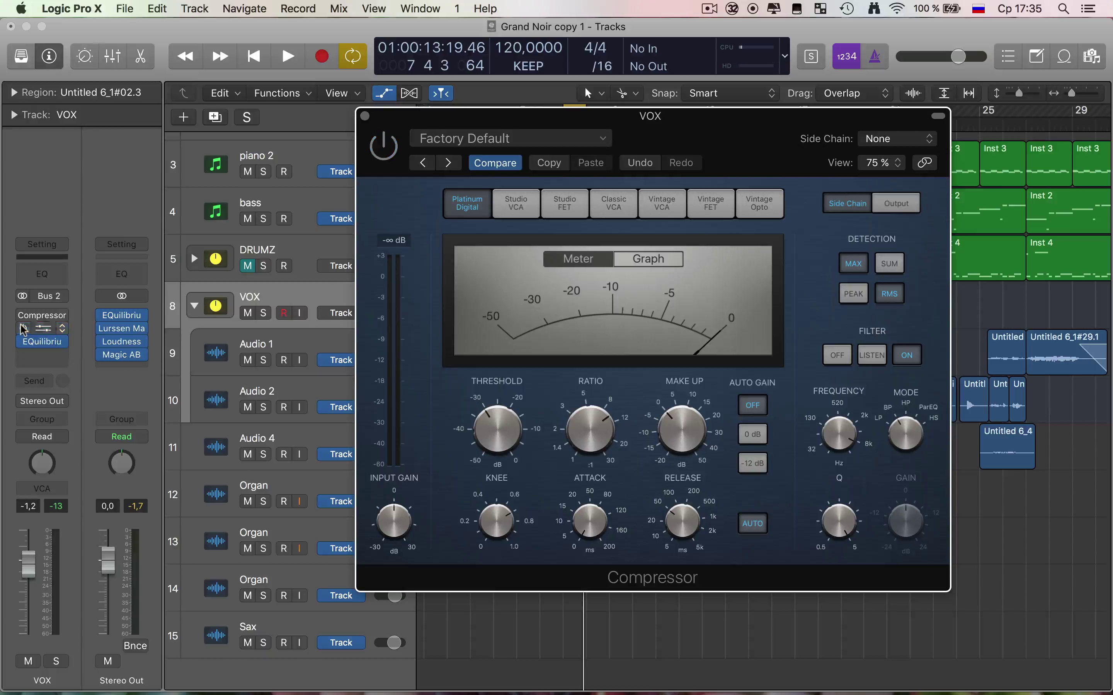
left_click(43, 316)
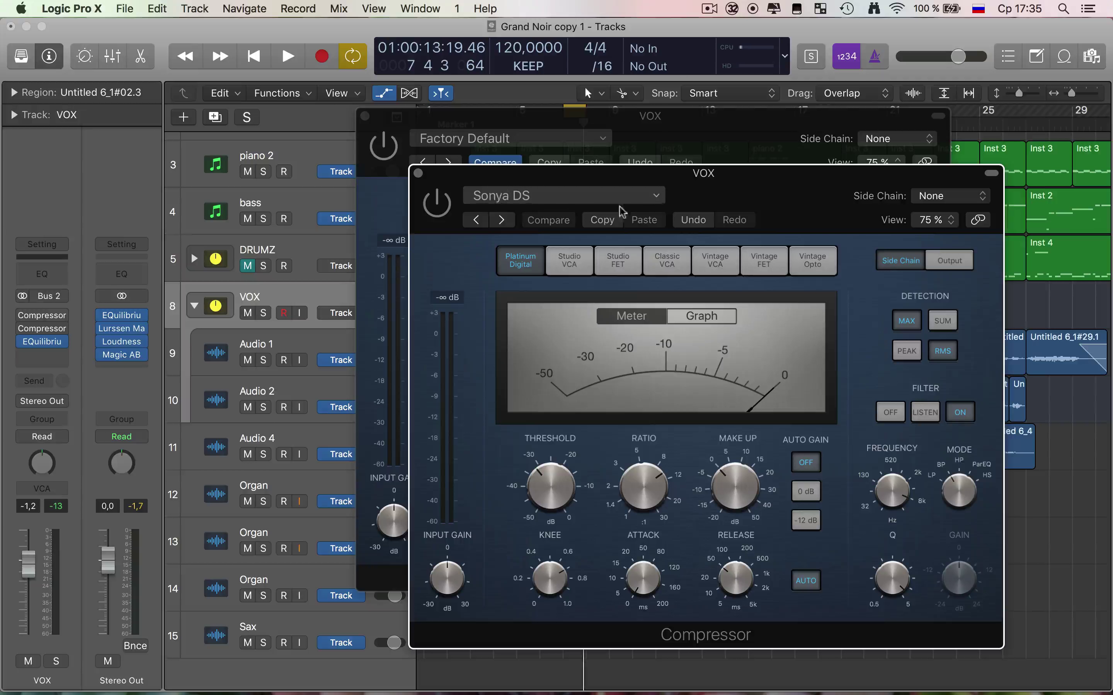
left_click(656, 200)
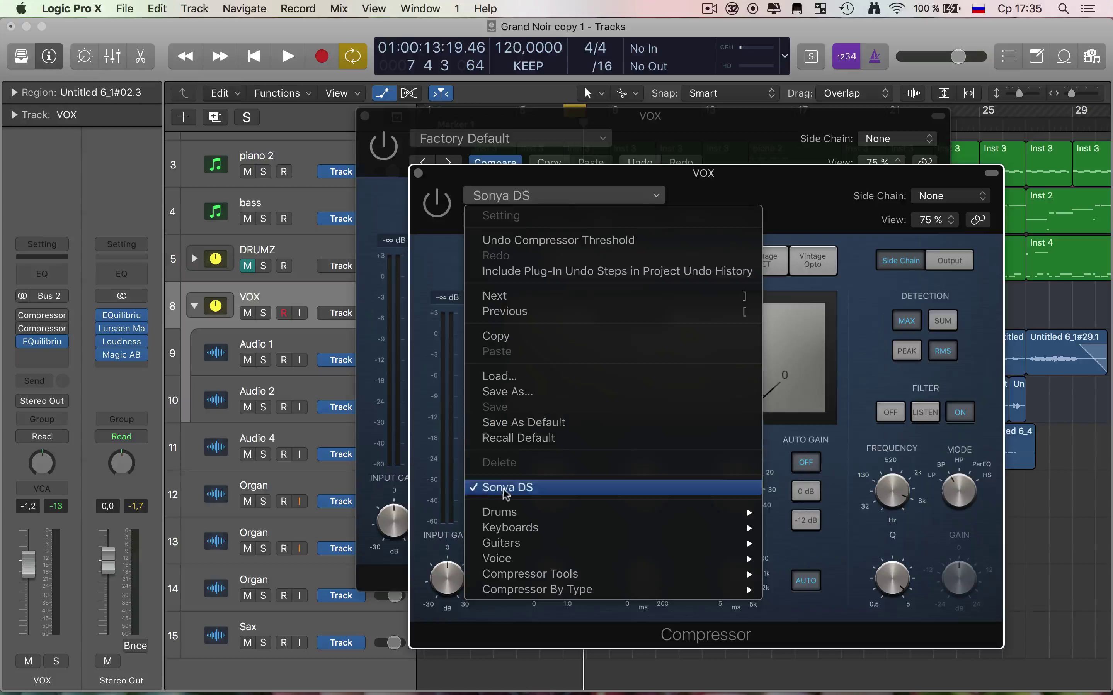
left_click(546, 178)
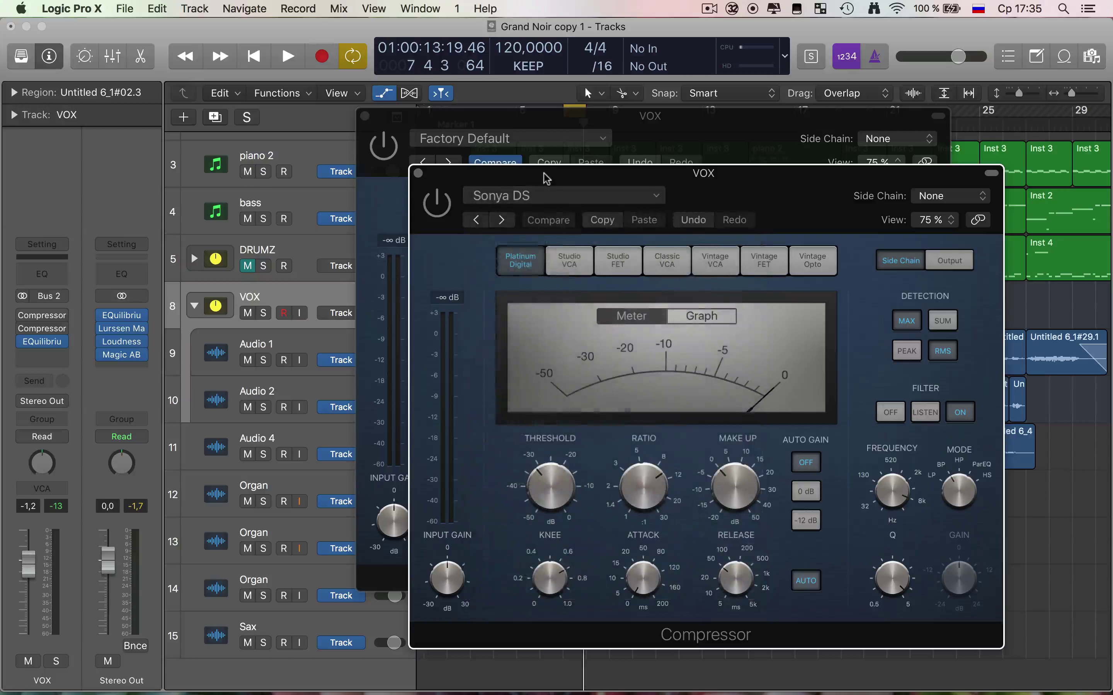
left_click(418, 173)
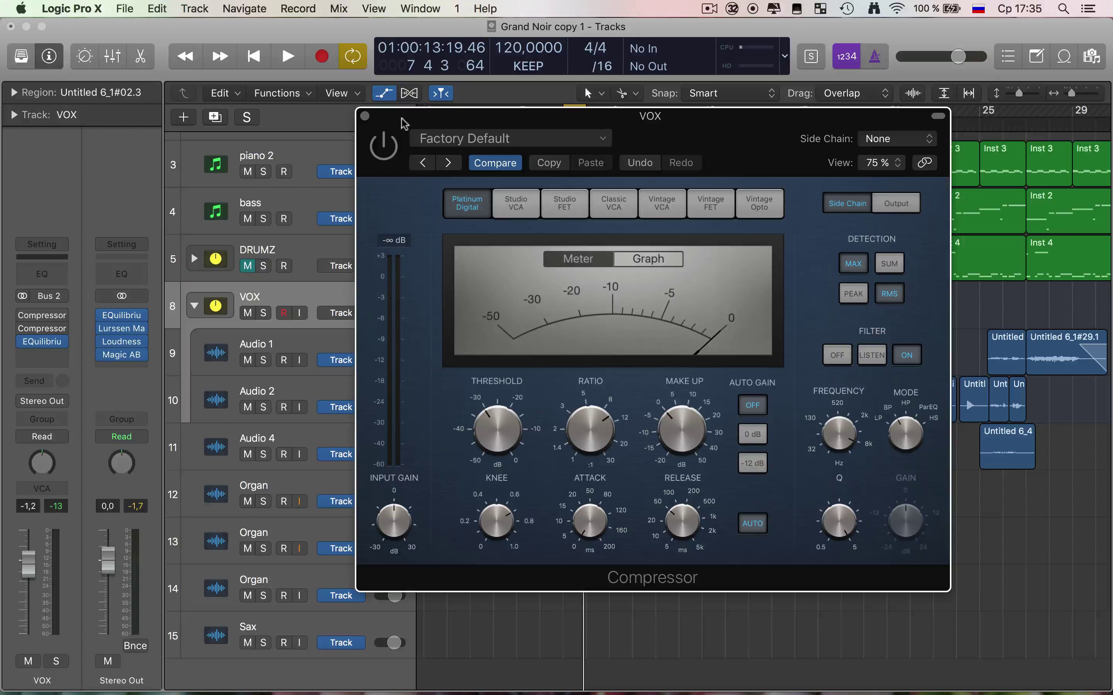
left_click(365, 117)
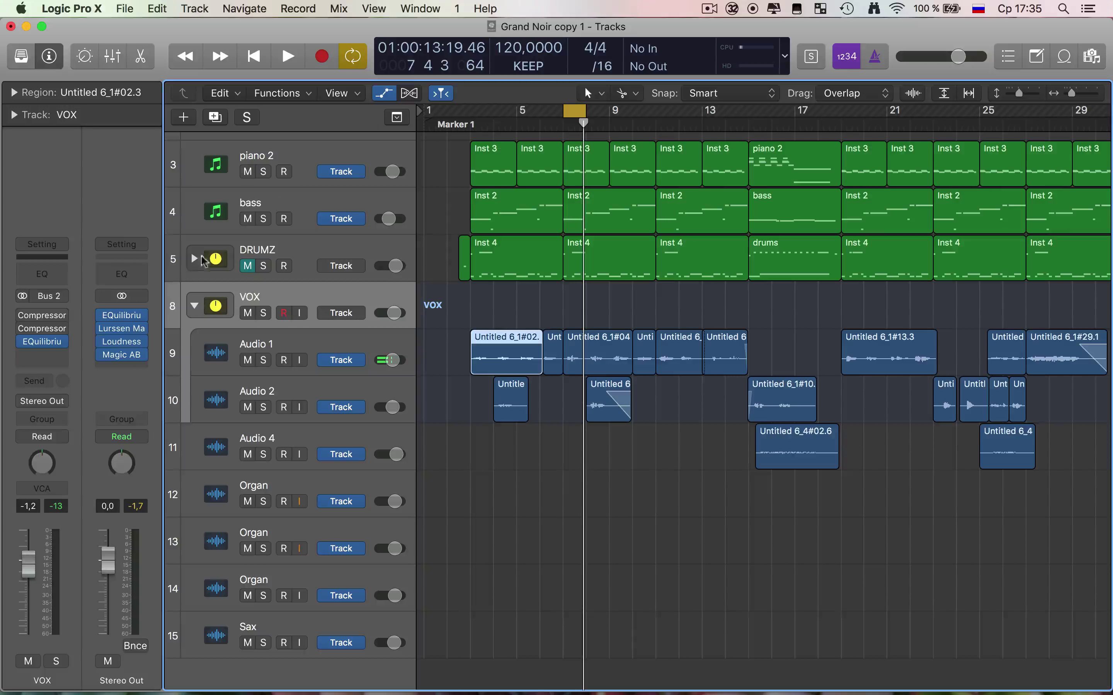
Insert the FF Pro-DS de-esser in stereo between the second Compressor and EQuilibrium on the VOX channel
left_click_drag(61, 334, 67, 339)
left_click(63, 339)
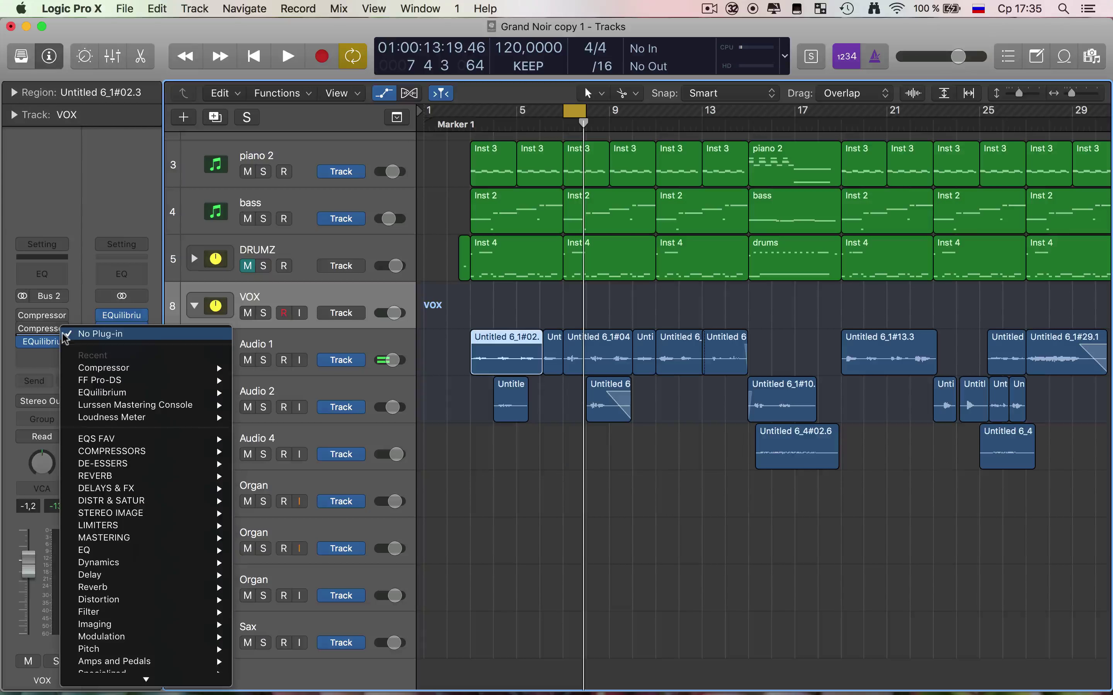
mouse_move(94, 465)
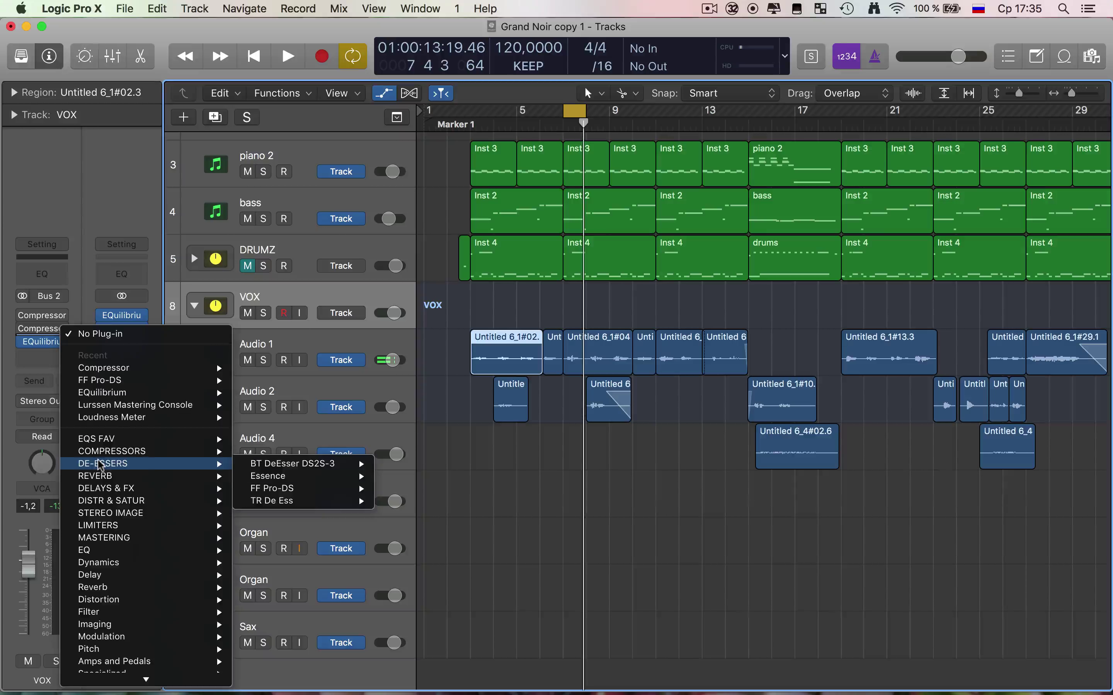
mouse_move(353, 488)
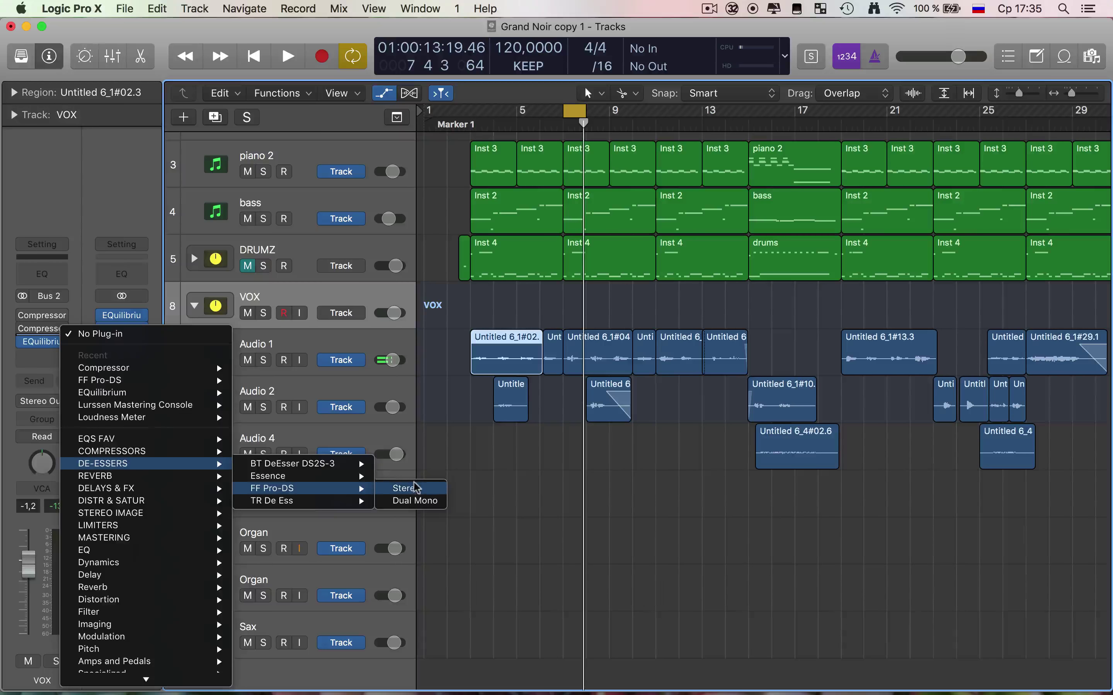
left_click(404, 488)
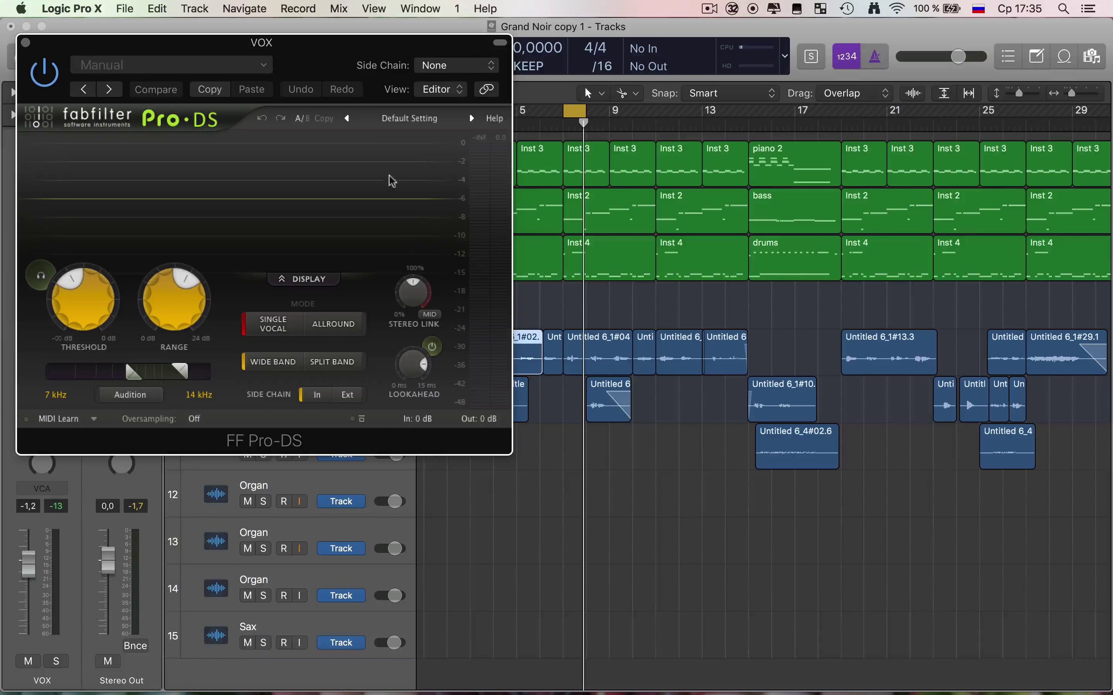
left_click_drag(371, 50, 714, 114)
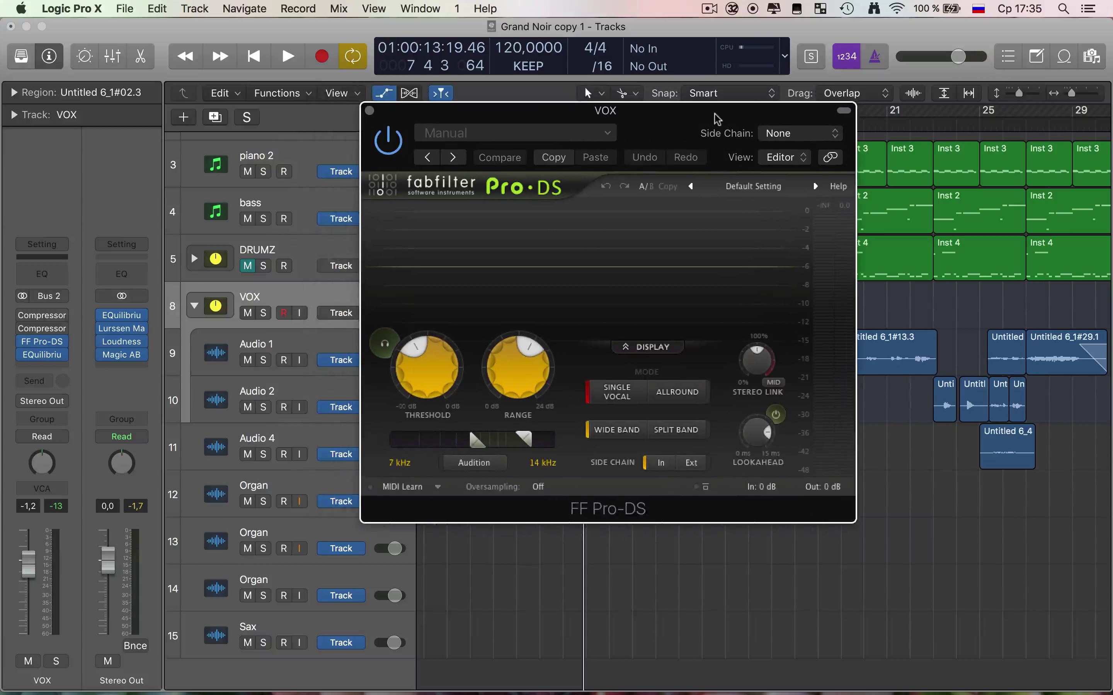
Set the Pro-DS Range to 11.18 dB while the vocal loop plays, and stop playback
key("space")
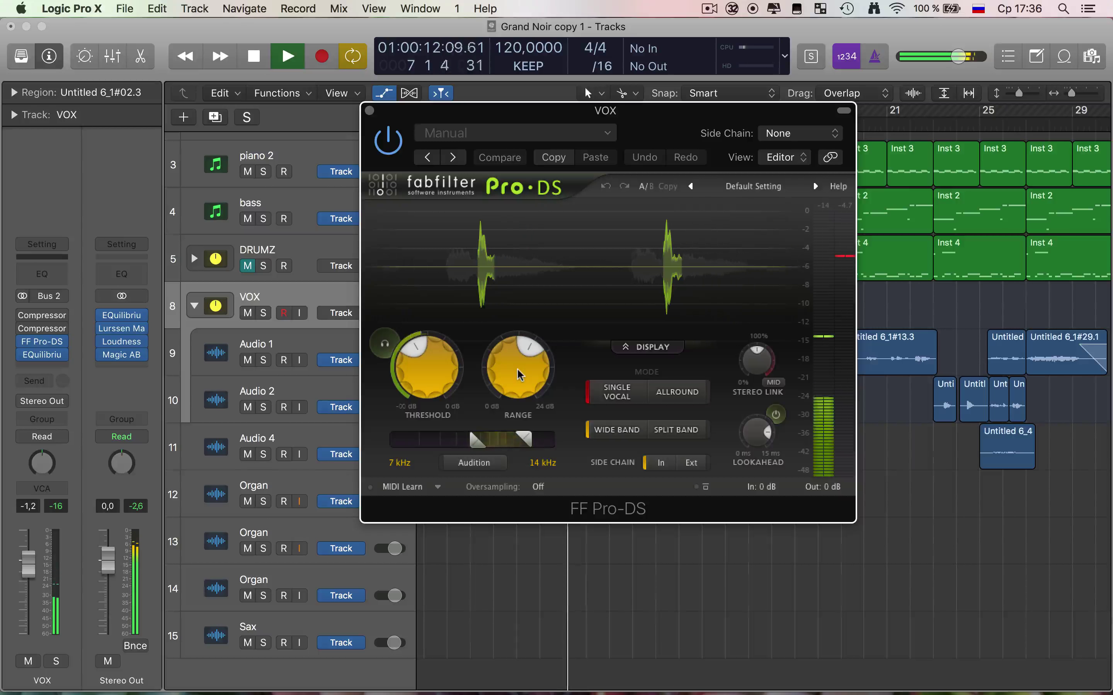
left_click_drag(517, 367, 502, 334)
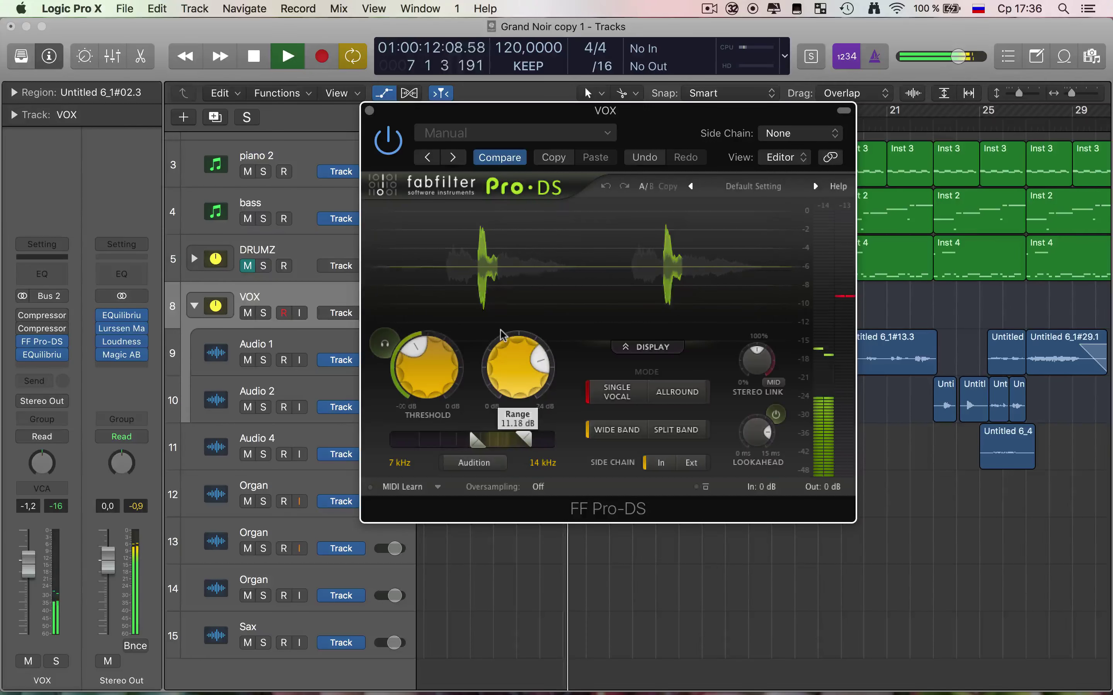
key("space")
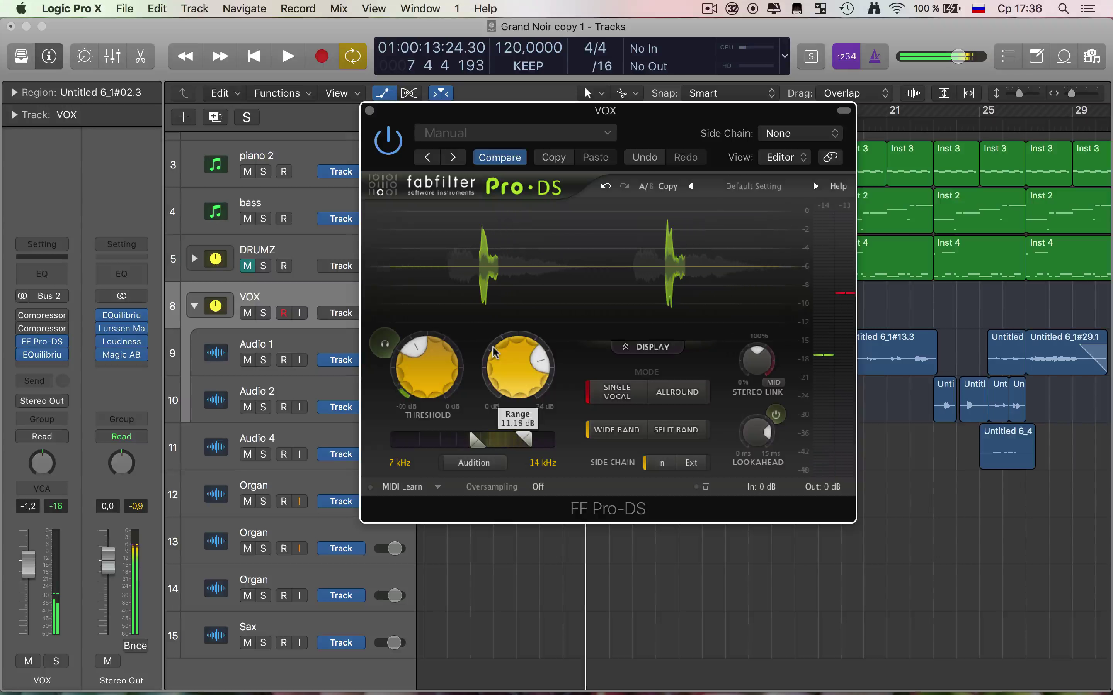
Audition the Pro-DS 7–14 kHz detection band during playback, turn the audition off, and close the plug-in
mouse_move(425, 363)
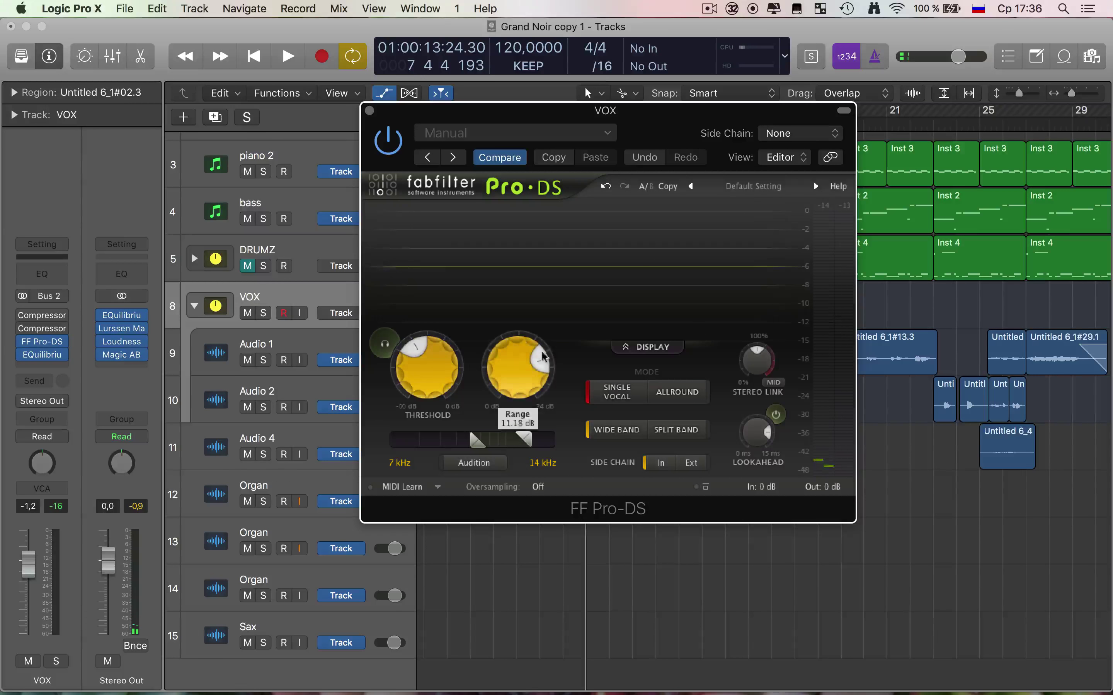
left_click(474, 463)
key("space")
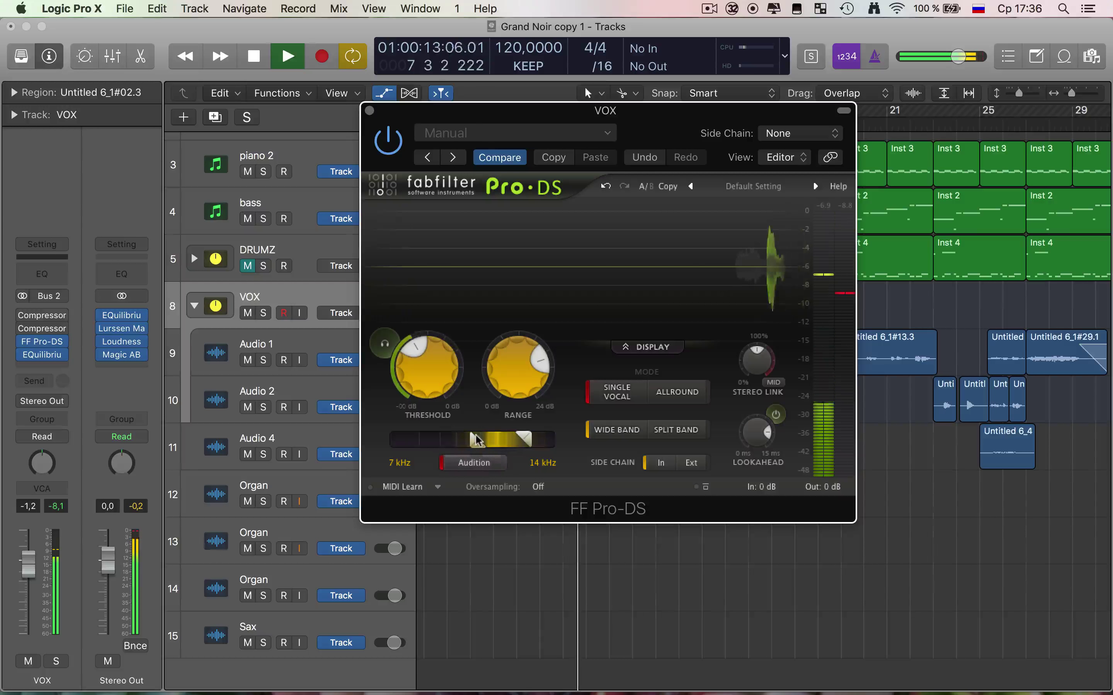
left_click(478, 463)
key("space")
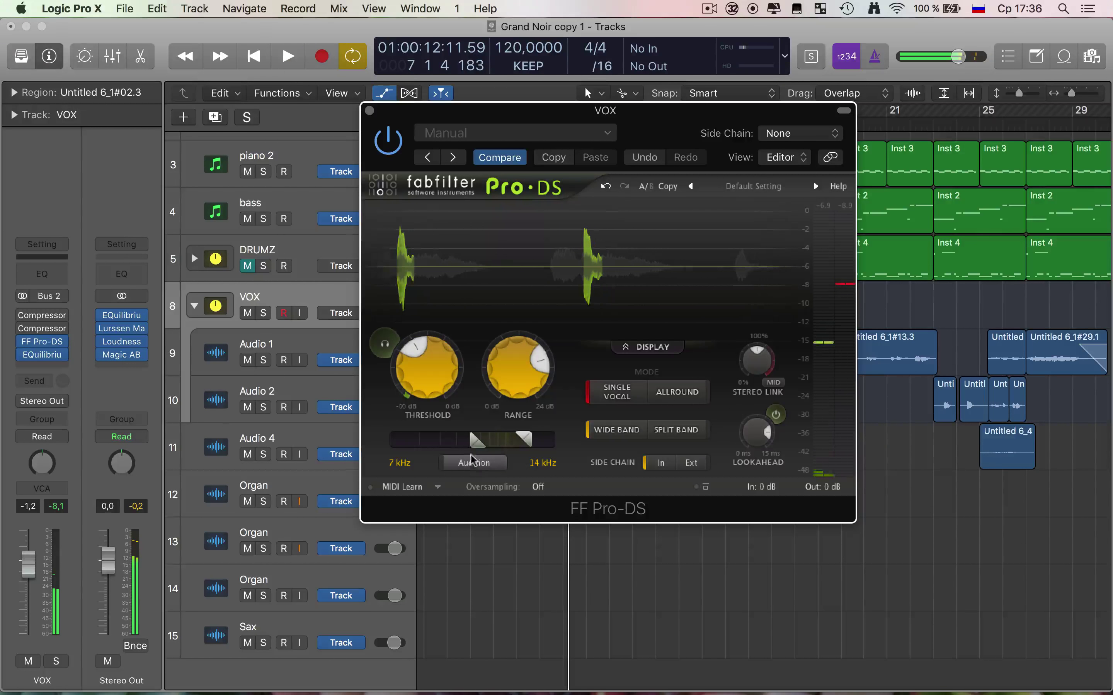
left_click(370, 110)
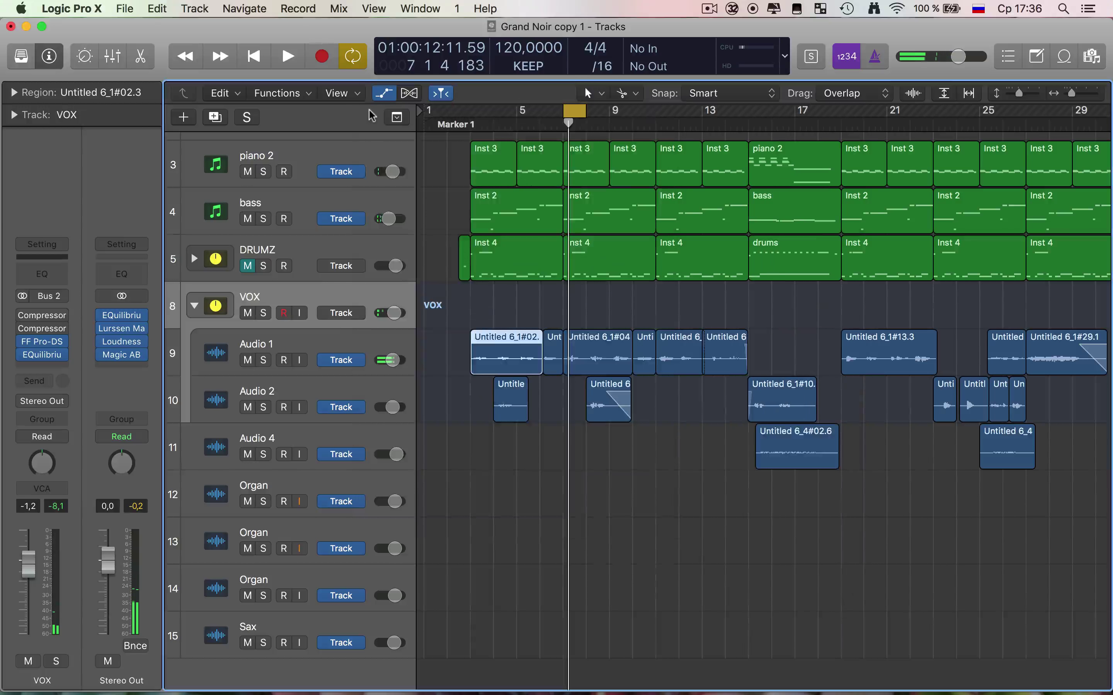
Remove the second Compressor from the VOX channel and re-enable the first Compressor with the Sonya DS setting
left_click(47, 326)
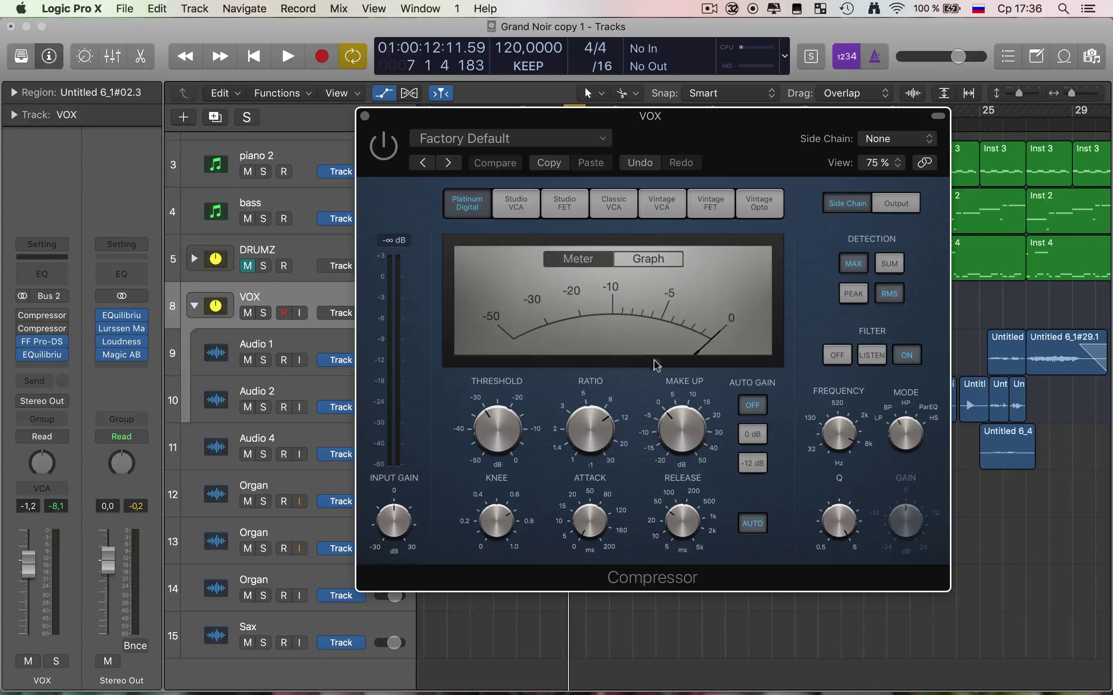
left_click(63, 328)
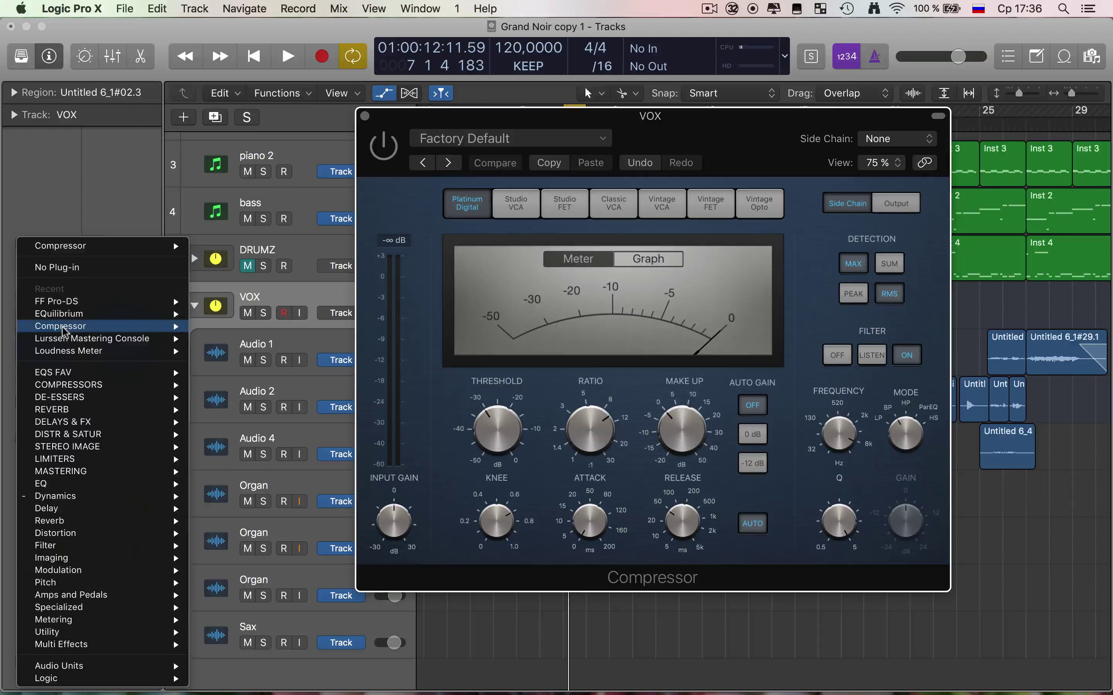
left_click(102, 270)
mouse_move(18, 316)
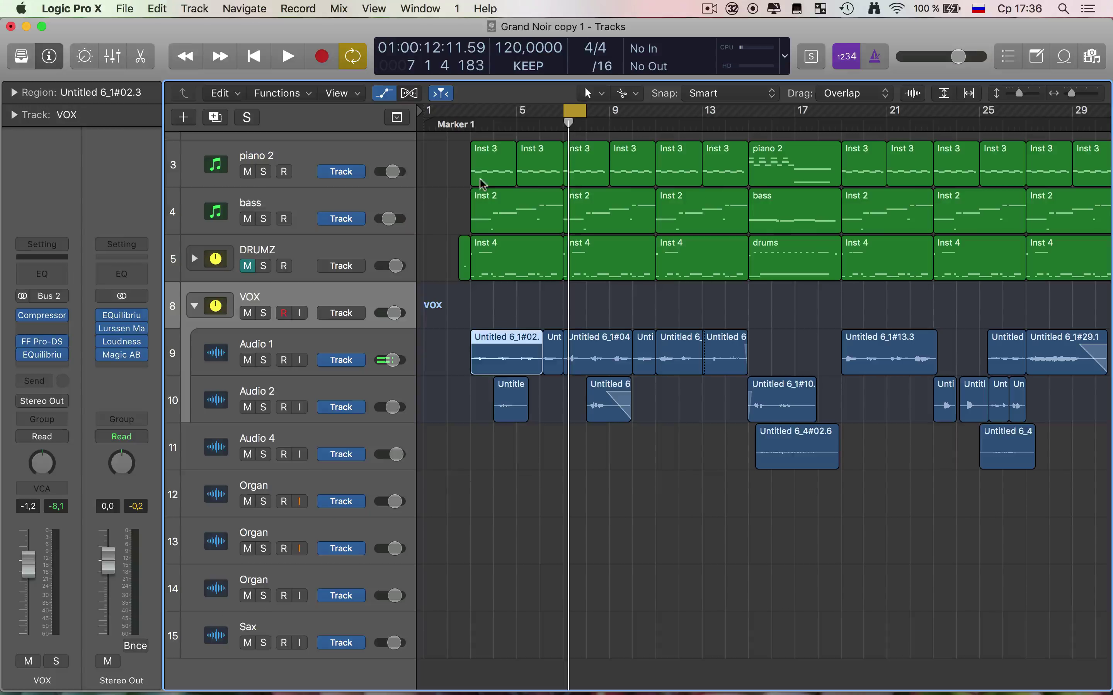
Turn cycle mode off, play the song from about bar 11 to hear the de-essed vocal, and stop playback
key("space")
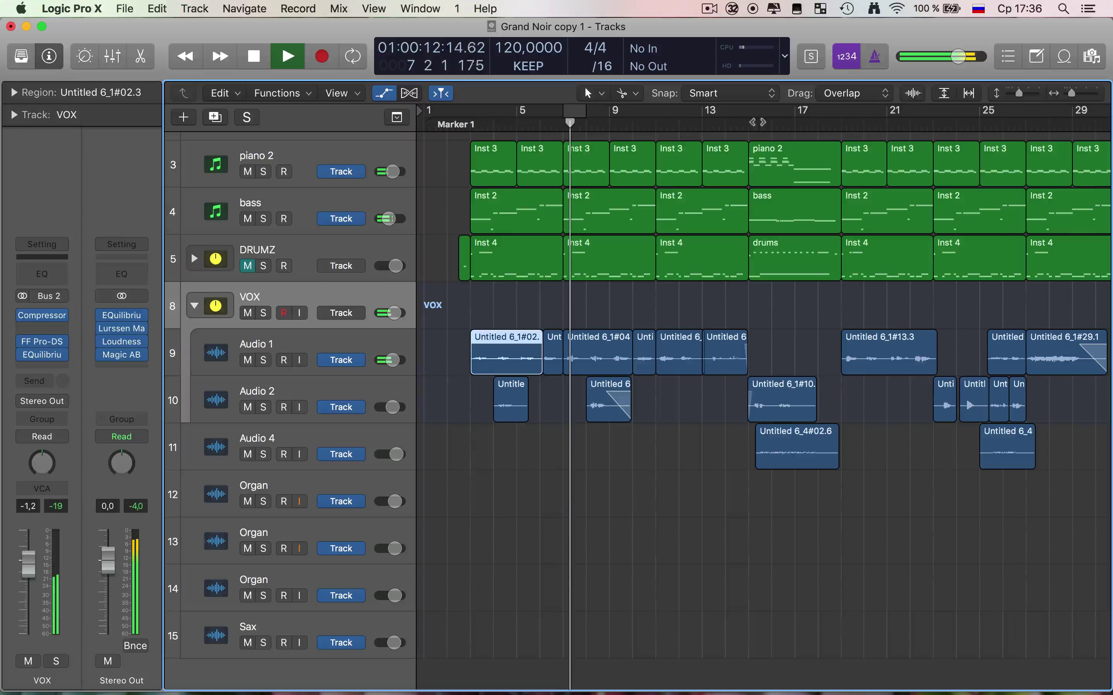
left_click(657, 123)
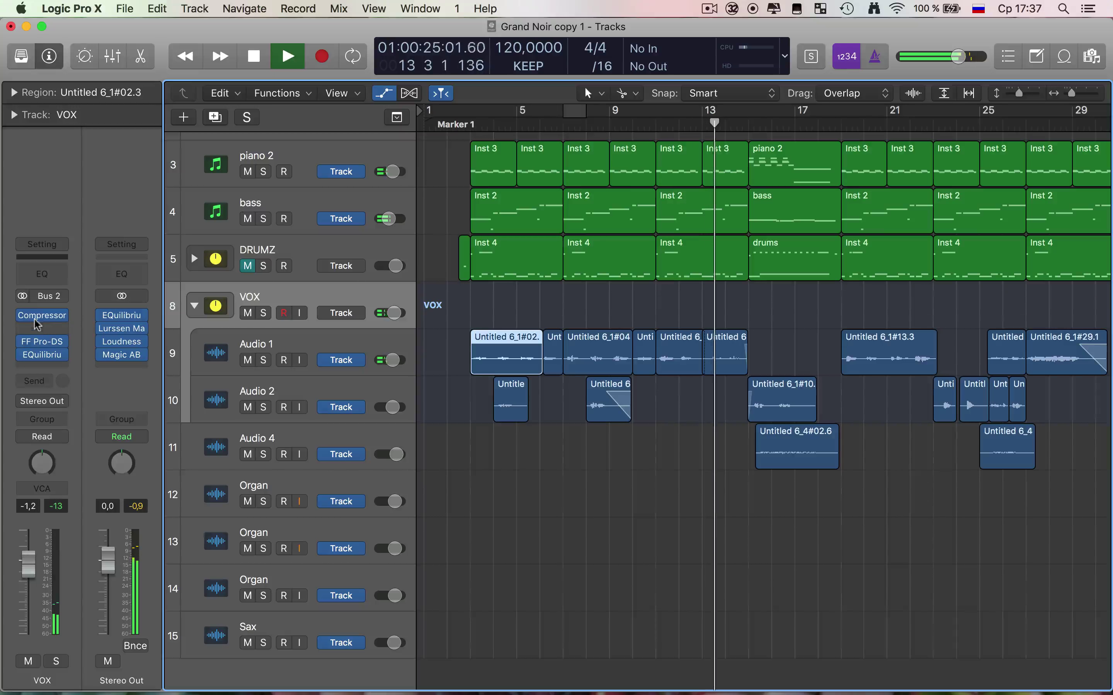
mouse_move(46, 317)
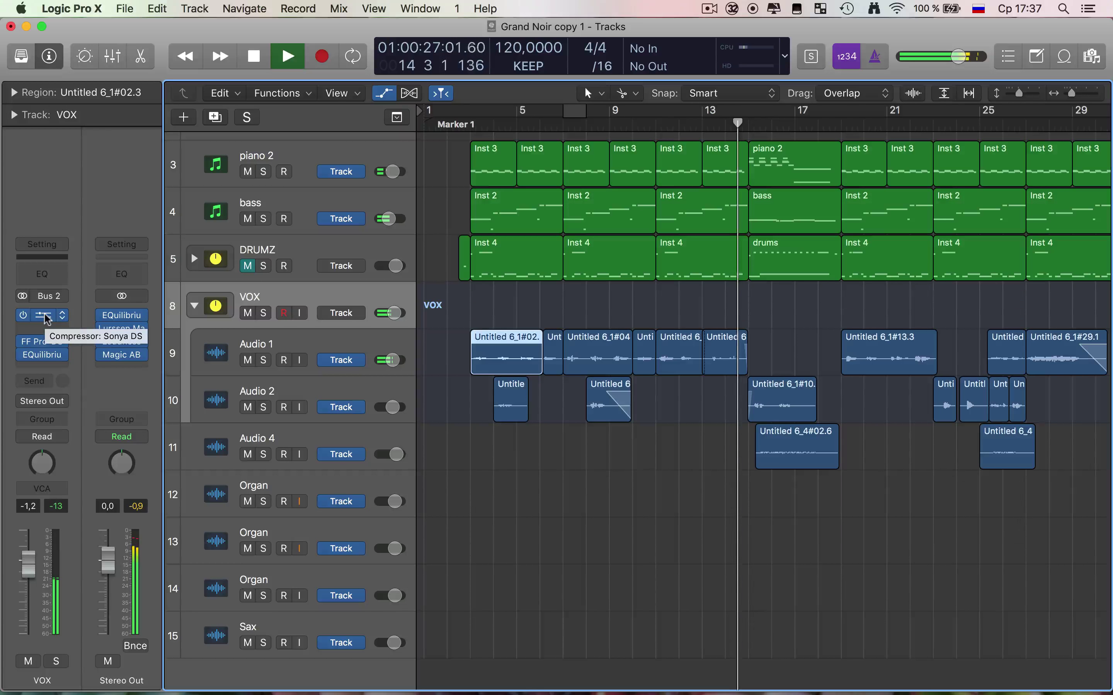
key("space")
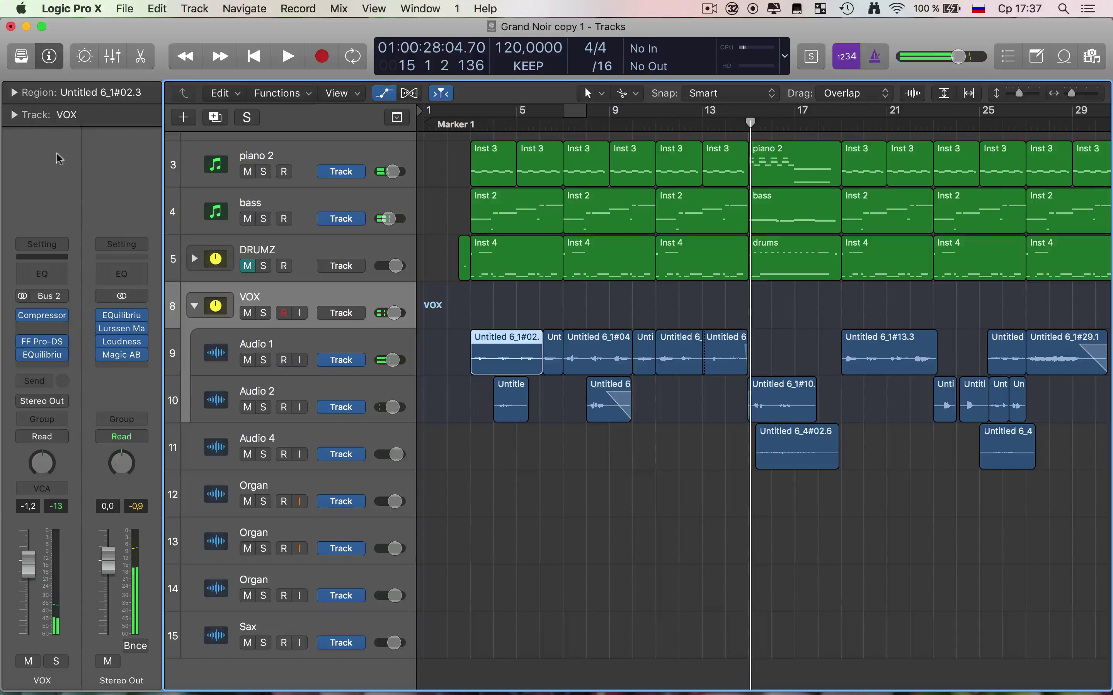
left_click(714, 9)
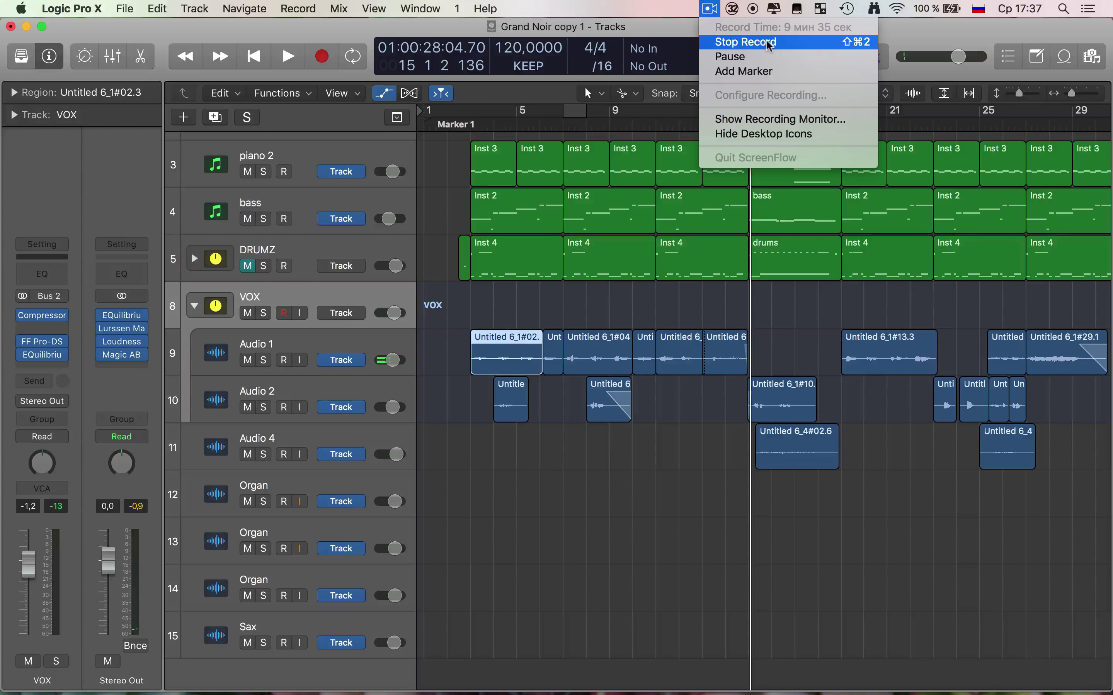